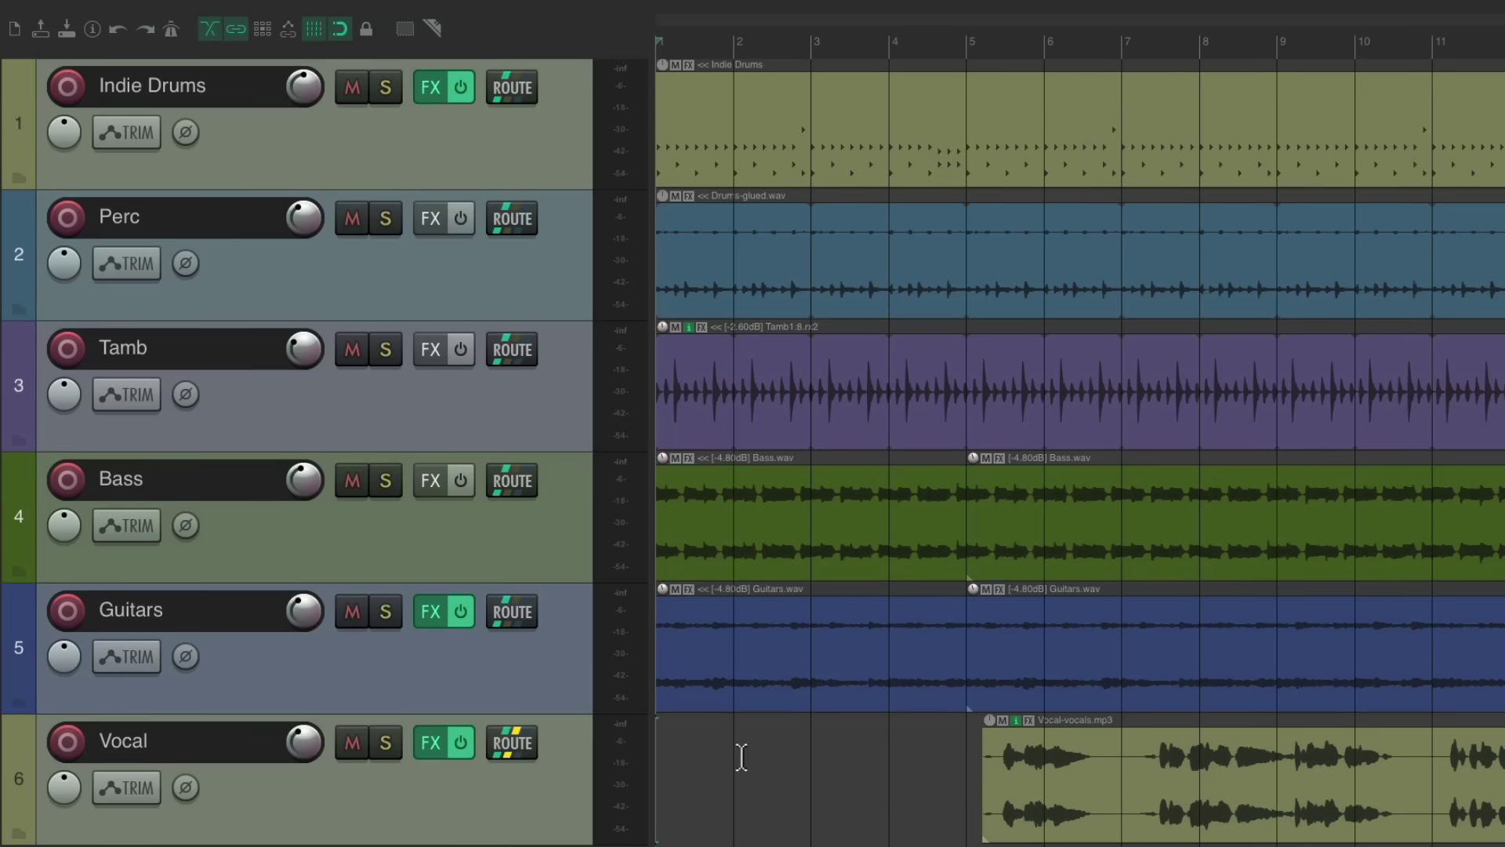
- Open the Mixer window showing the seven strips from Indie Drums to Vocalverb
{"action": "key", "text": "super+m"}
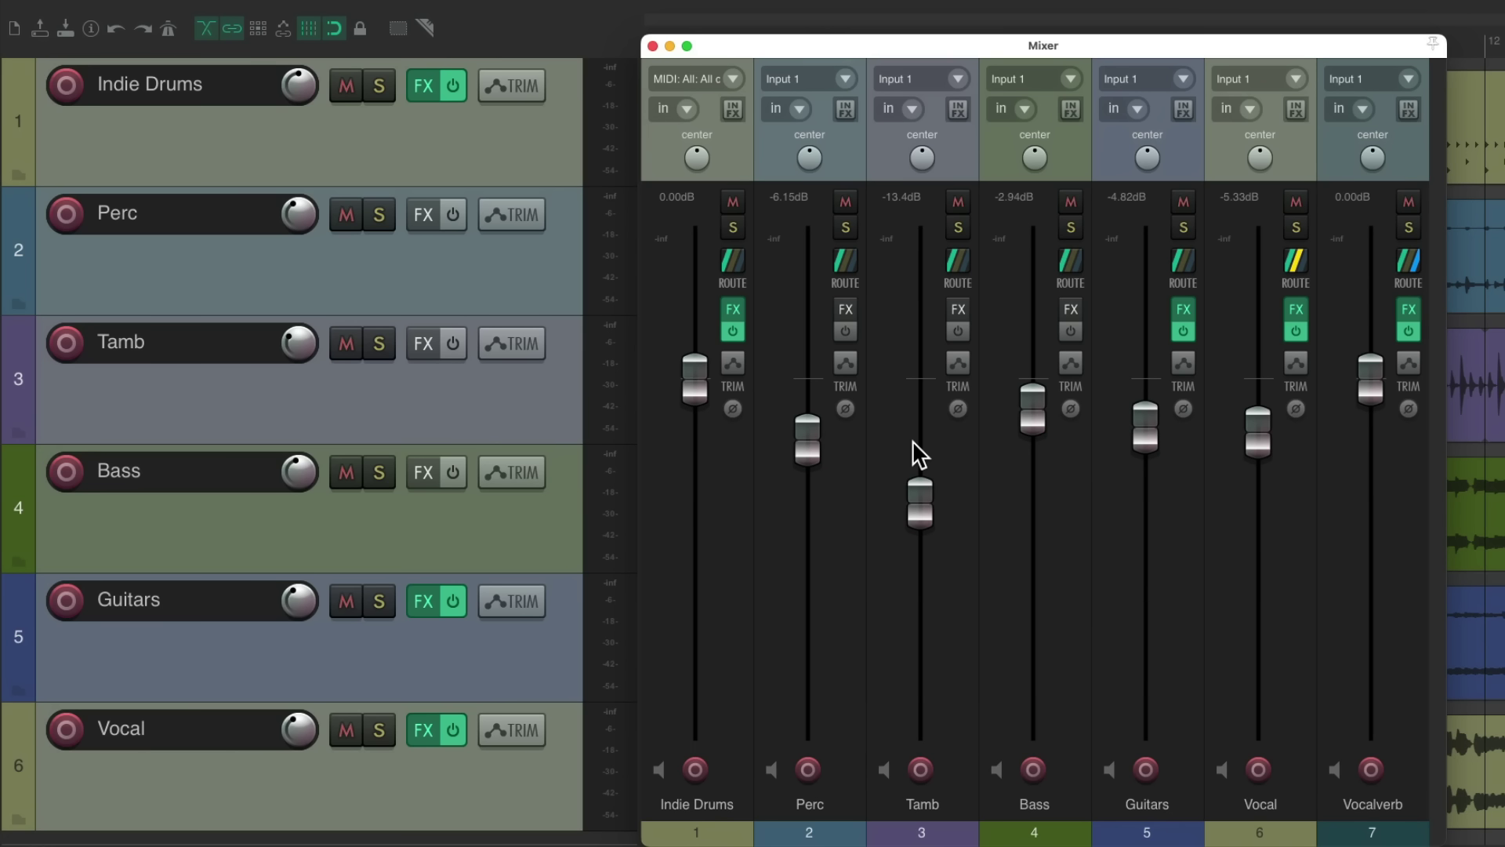
{"action": "key", "text": "space"}
{"action": "left_click_drag", "start_coordinate": [694, 381], "coordinate": [730, 648]}
{"action": "double_click", "coordinate": [695, 635]}
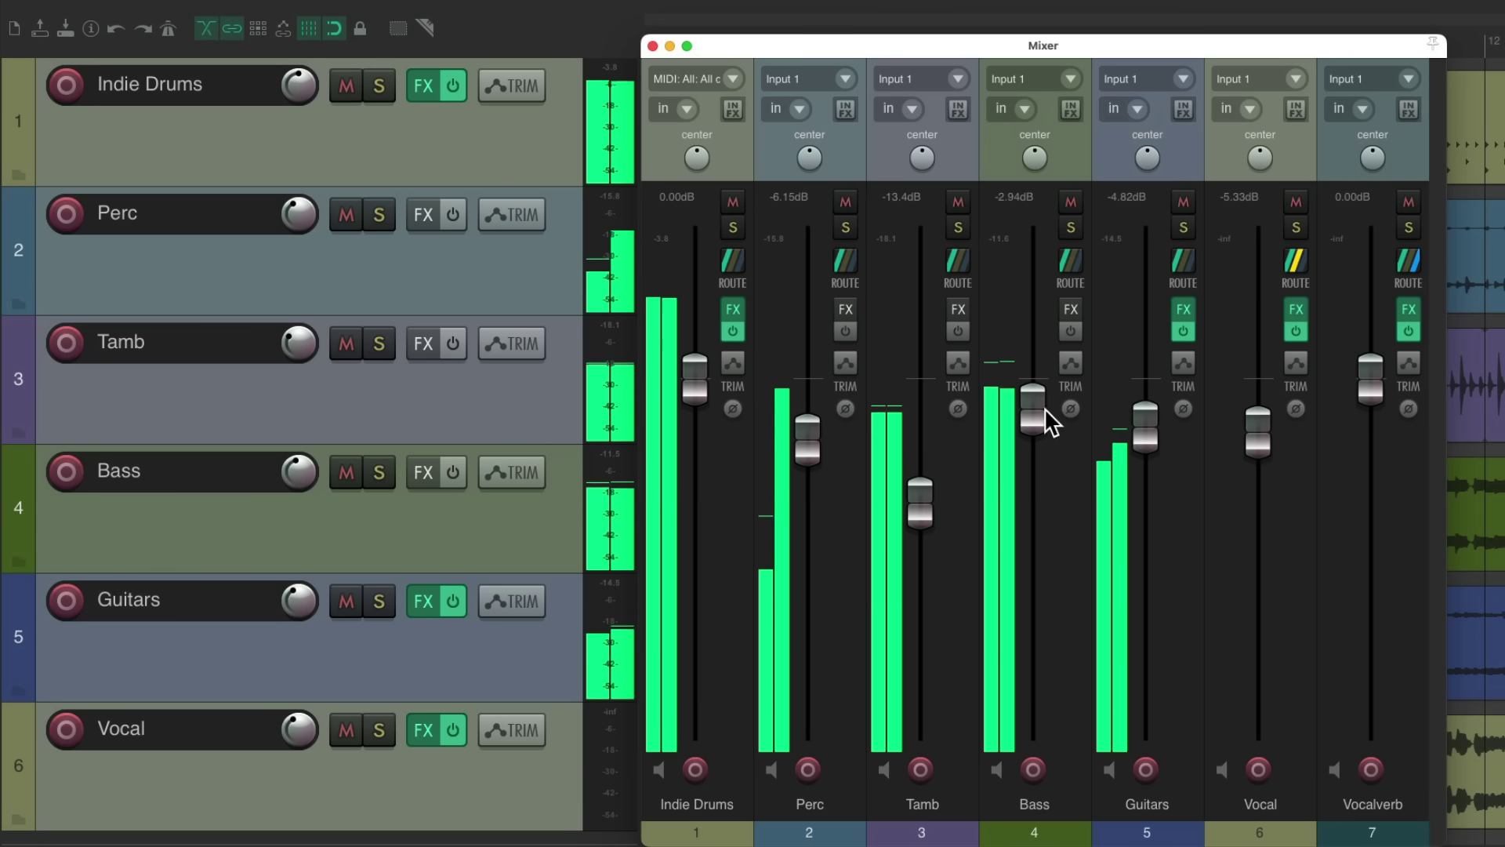
{"action": "left_click_drag", "start_coordinate": [1033, 412], "coordinate": [1020, 661]}
{"action": "key", "text": "super+z"}
{"action": "left_click_drag", "start_coordinate": [1145, 431], "coordinate": [1147, 703]}
{"action": "key", "text": "super+z"}
{"action": "left_click_drag", "start_coordinate": [1258, 435], "coordinate": [1269, 671]}
{"action": "key", "text": "super+z"}
{"action": "mouse_move", "coordinate": [1250, 431]}
{"action": "left_mouse_down"}
{"action": "mouse_move", "coordinate": [1257, 517]}
{"action": "mouse_move", "coordinate": [1257, 450]}
{"action": "left_mouse_up"}
{"action": "key", "text": "super+z"}
{"action": "left_click_drag", "start_coordinate": [1156, 437], "coordinate": [1138, 694]}
{"action": "key", "text": "super+z"}
{"action": "left_click_drag", "start_coordinate": [1026, 432], "coordinate": [1044, 682]}
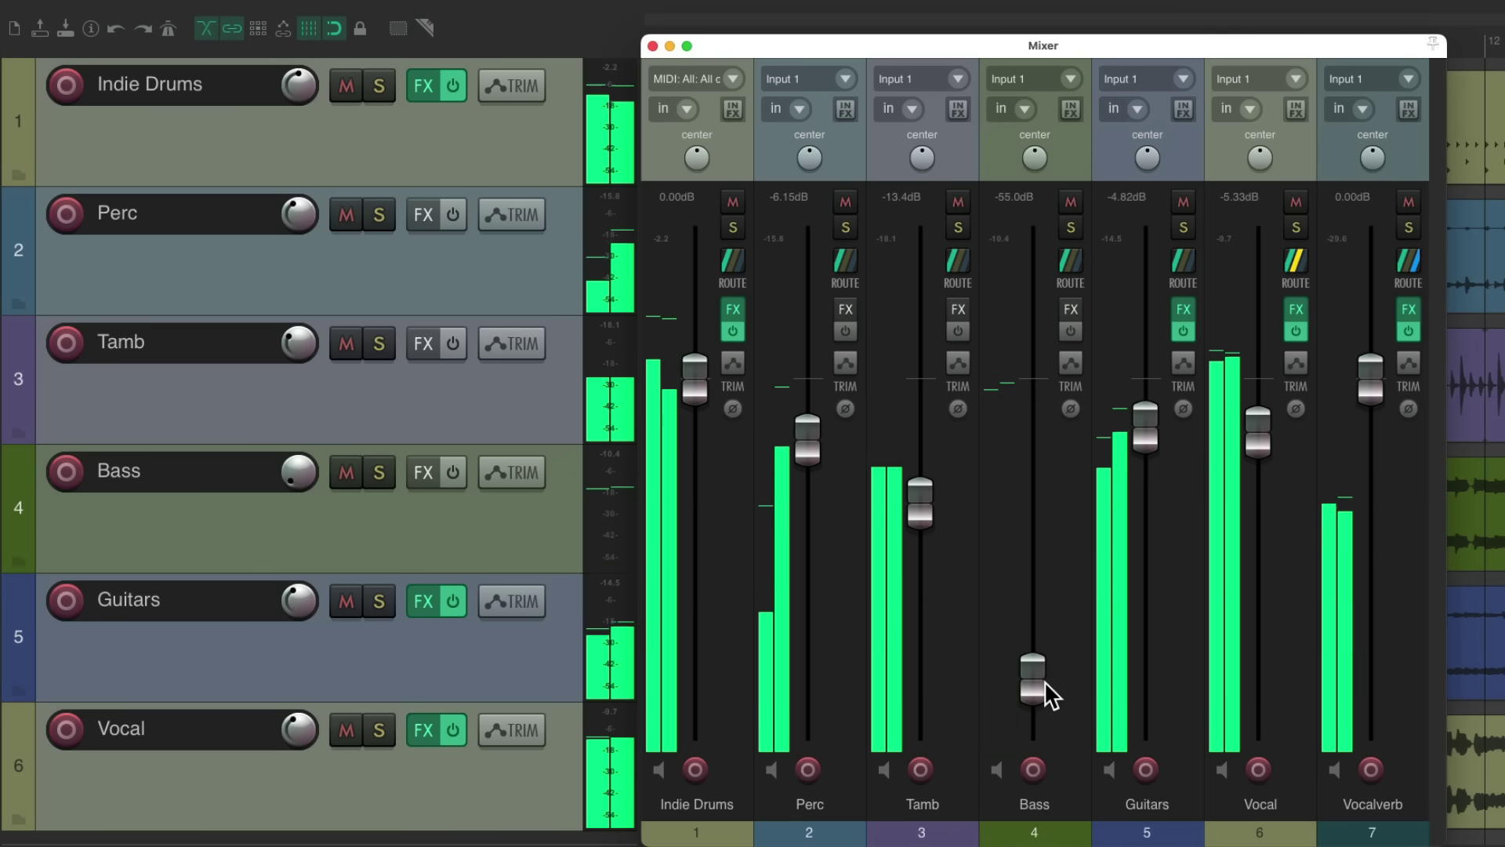
{"action": "key", "text": "super+z"}
{"action": "left_click_drag", "start_coordinate": [700, 416], "coordinate": [699, 681]}
{"action": "key", "text": "super+z"}
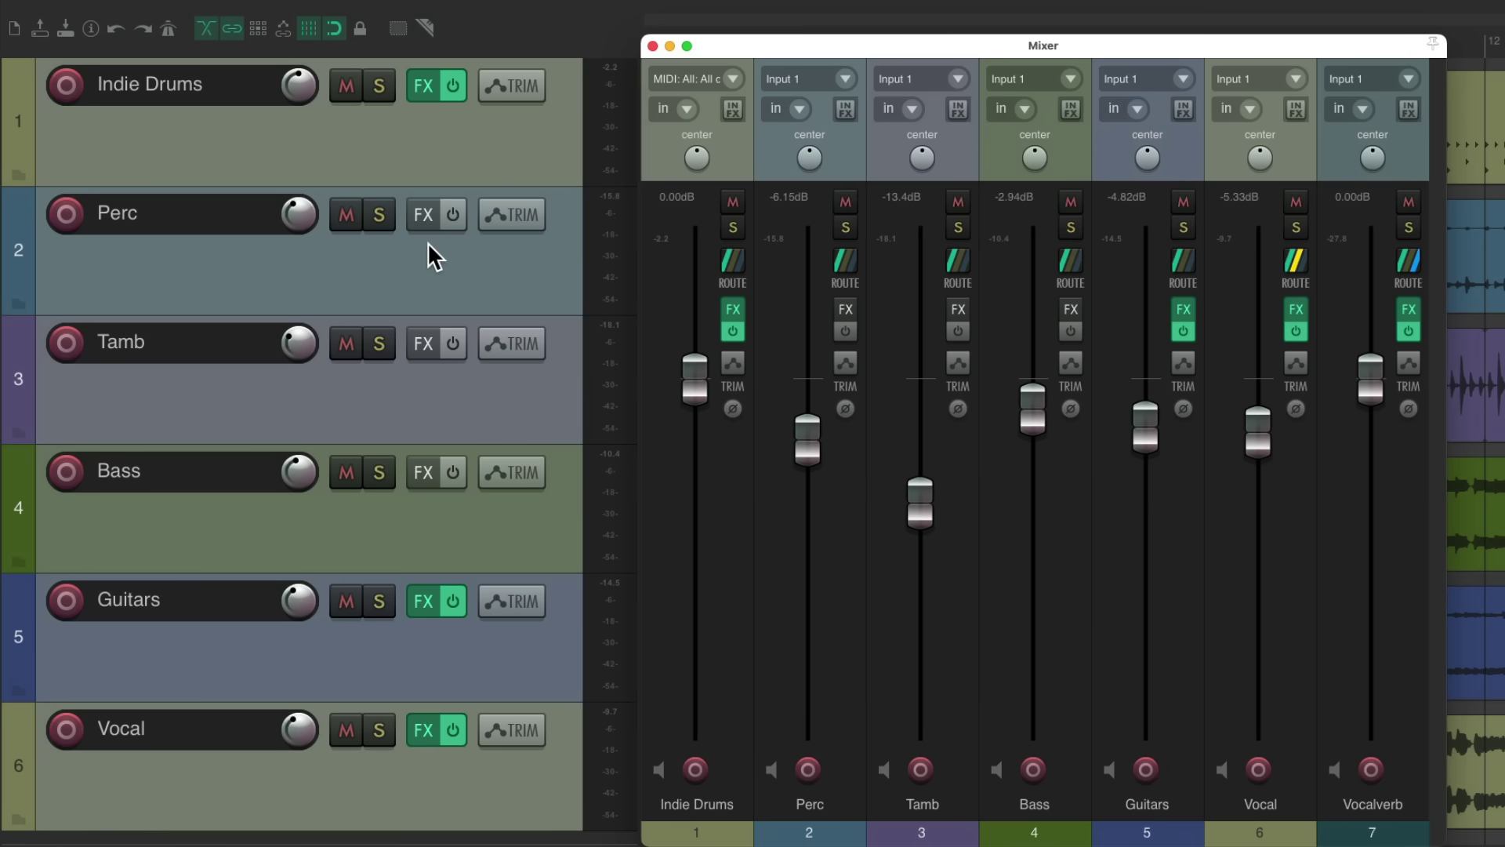
- Toggle the Mixer closed, open, and closed again with the mixer shortcut
{"action": "key", "text": "super+m"}
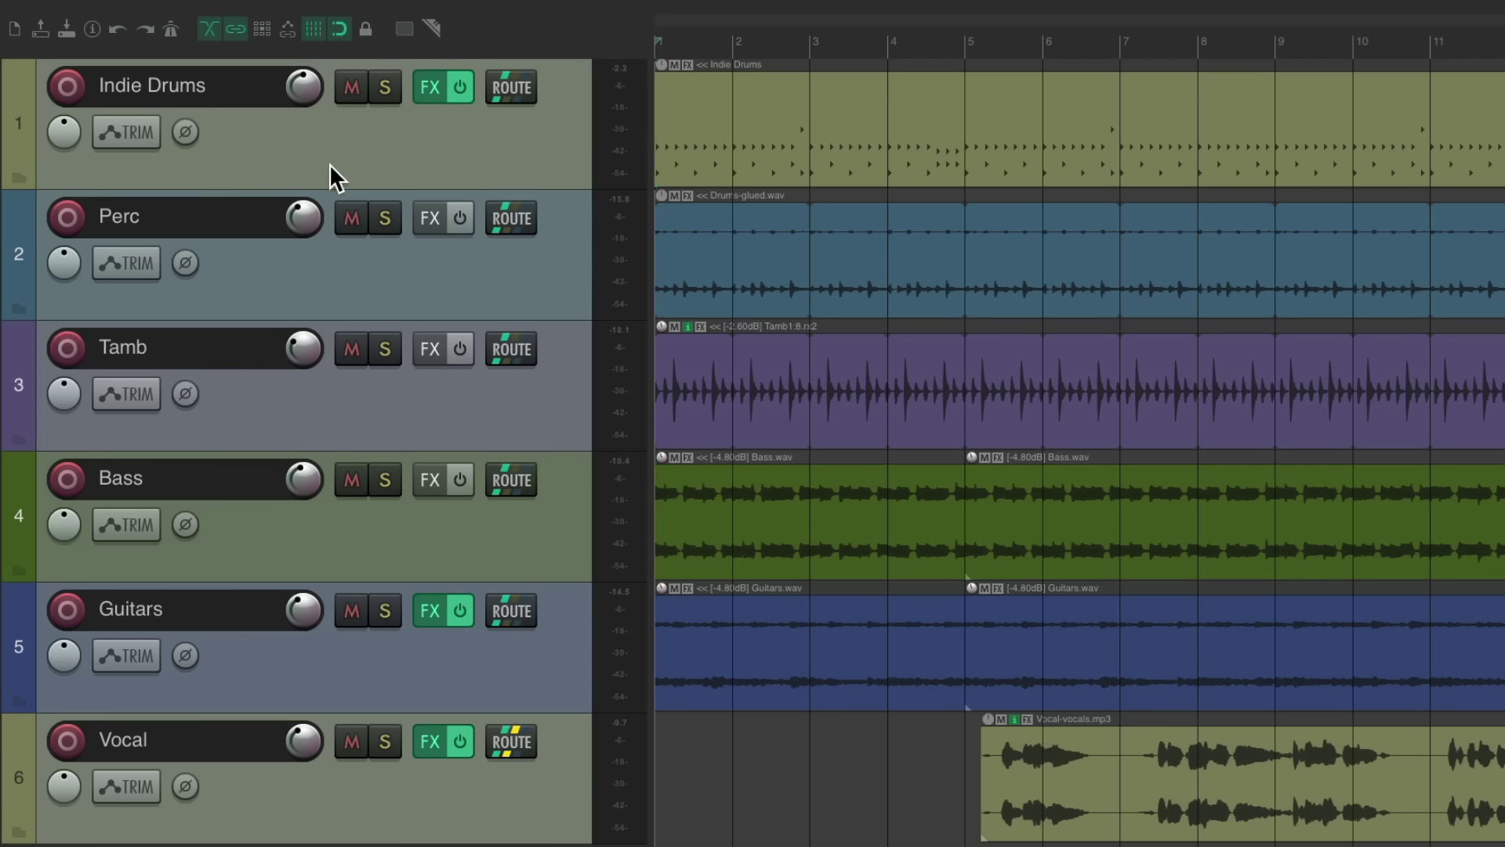
{"action": "key", "text": "super+m"}
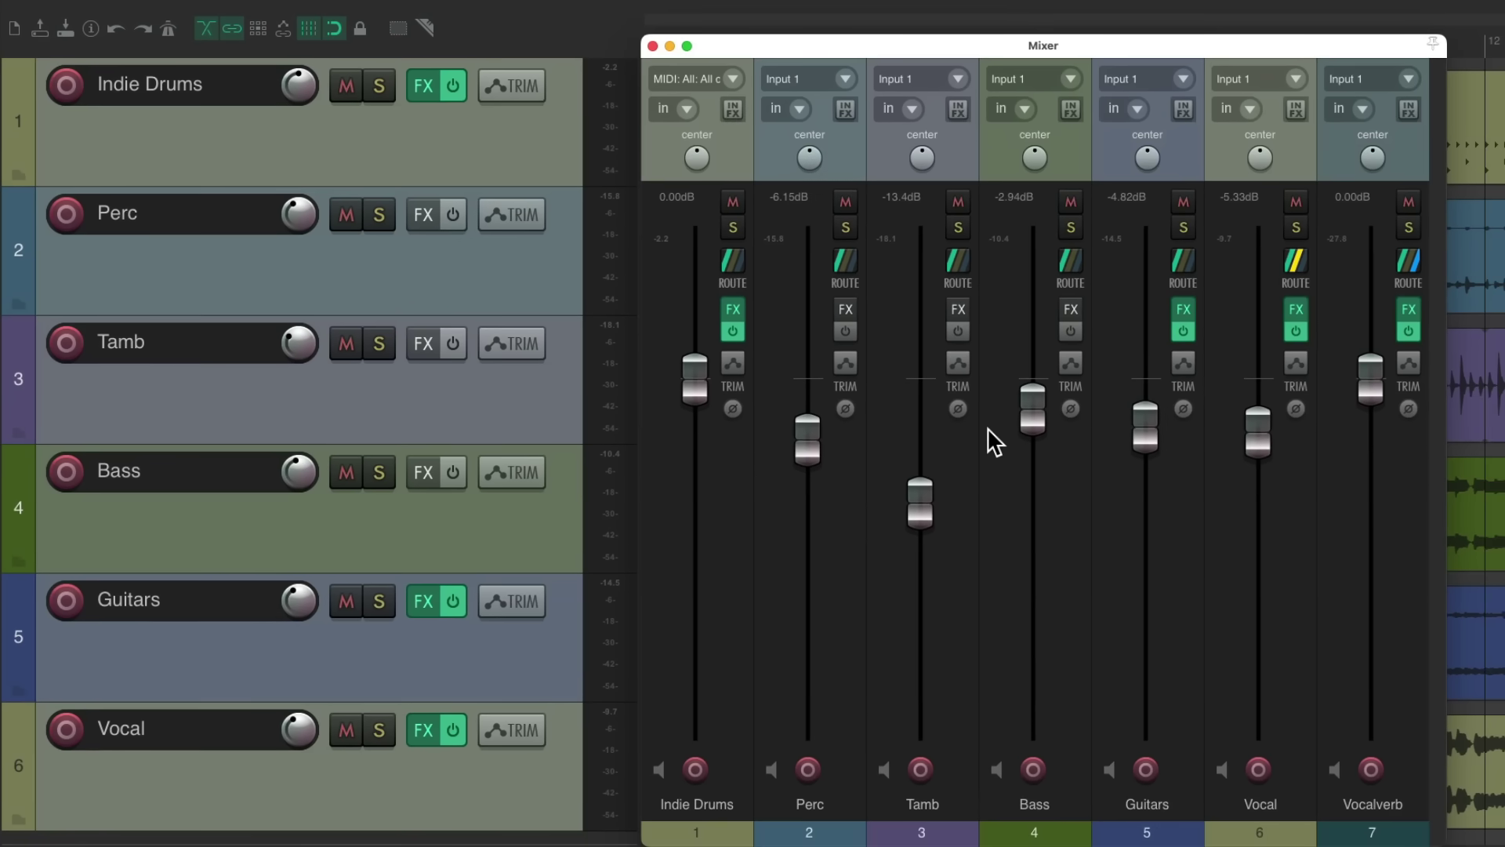
{"action": "key", "text": "super+m"}
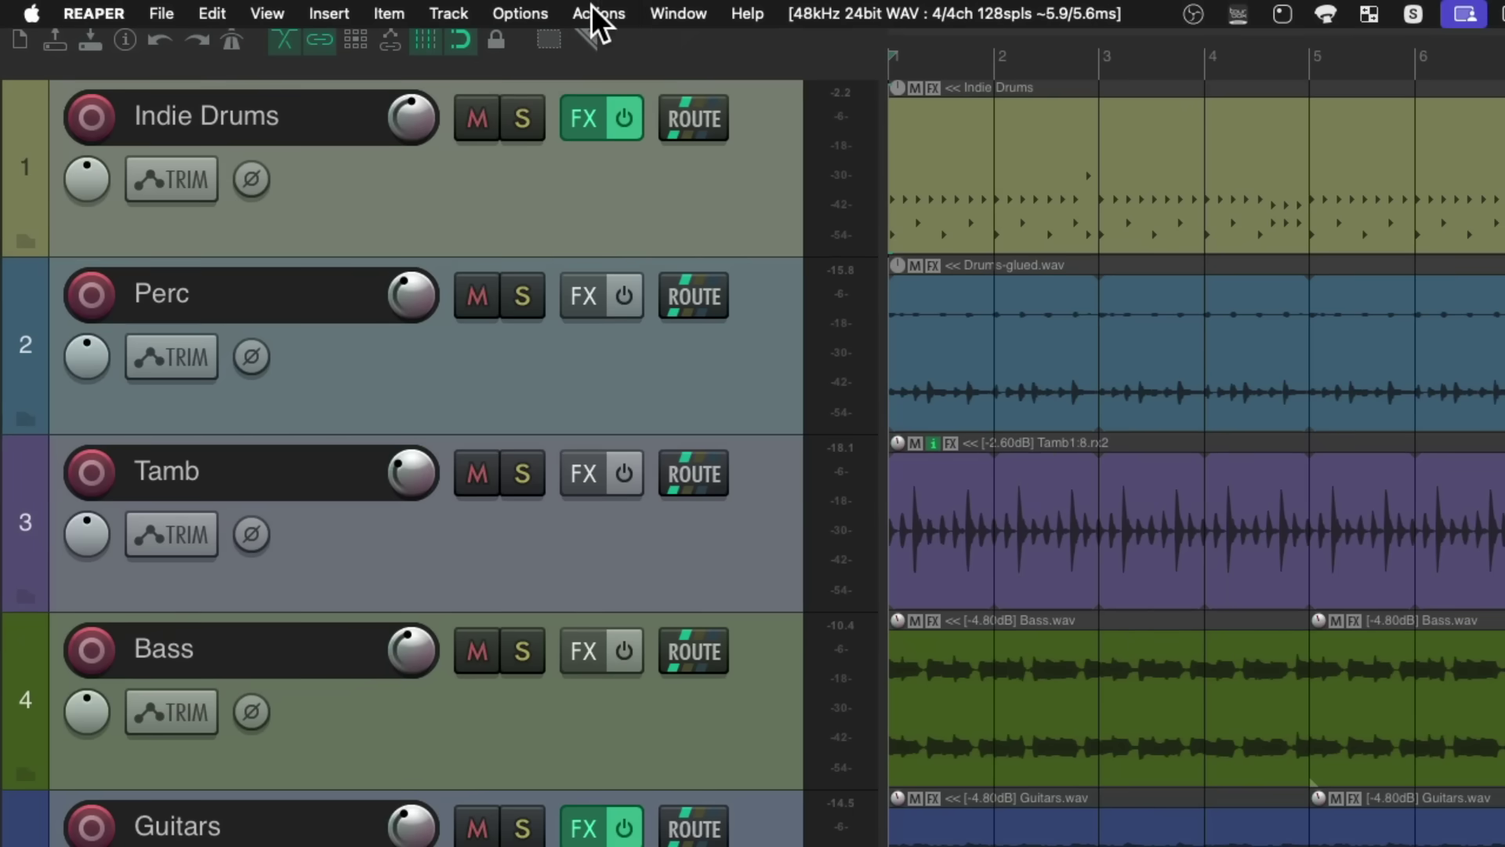
- Run Script: Default_7.0_theme_adjuster.lua from the action list filtered by 'theme'
{"action": "left_click", "coordinate": [436, 4]}
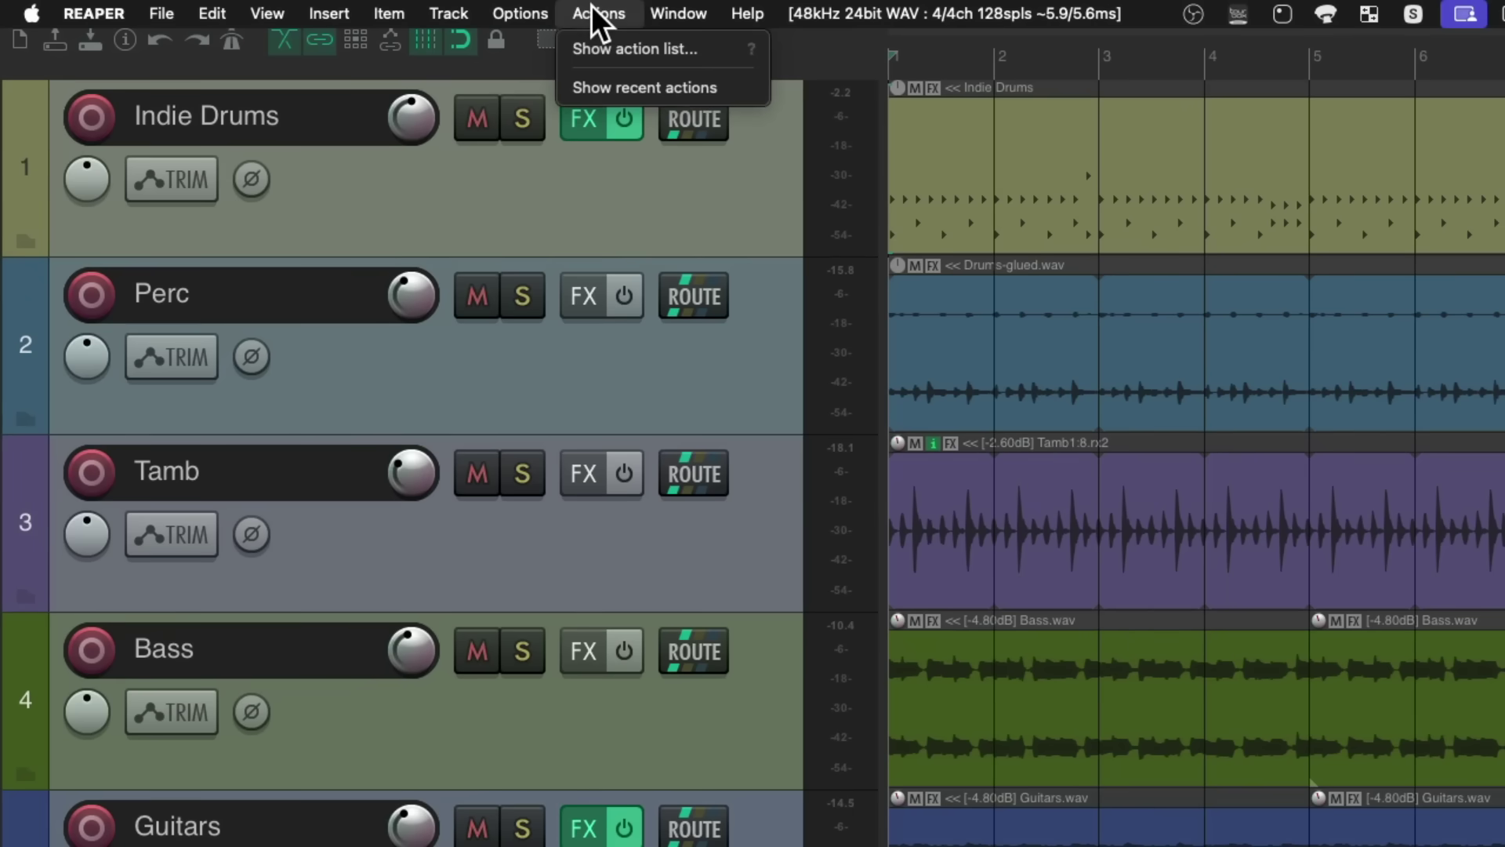
{"action": "left_click", "coordinate": [566, 51]}
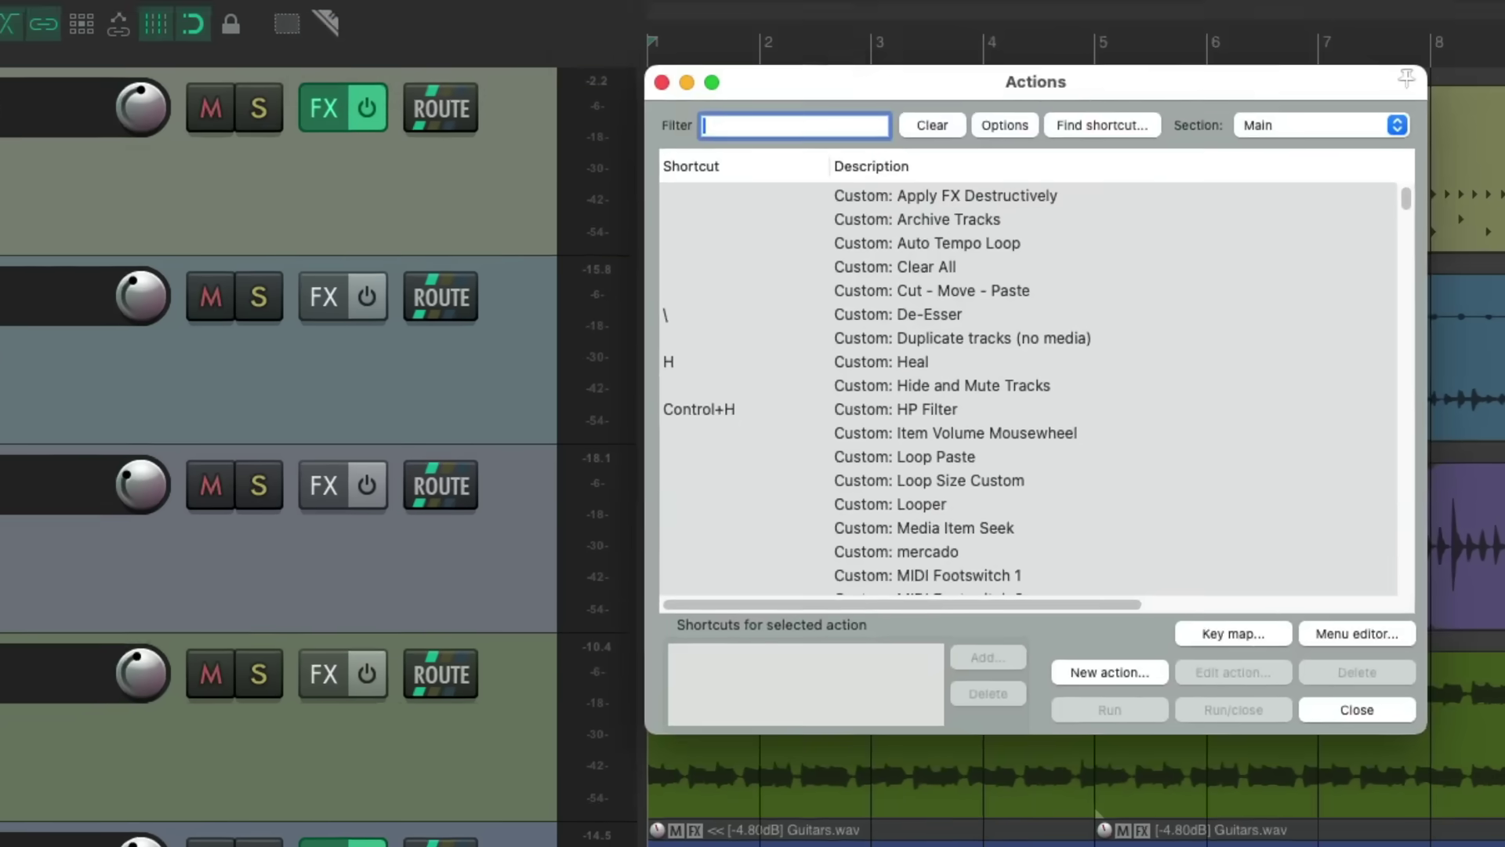
{"action": "type", "text": "theme"}
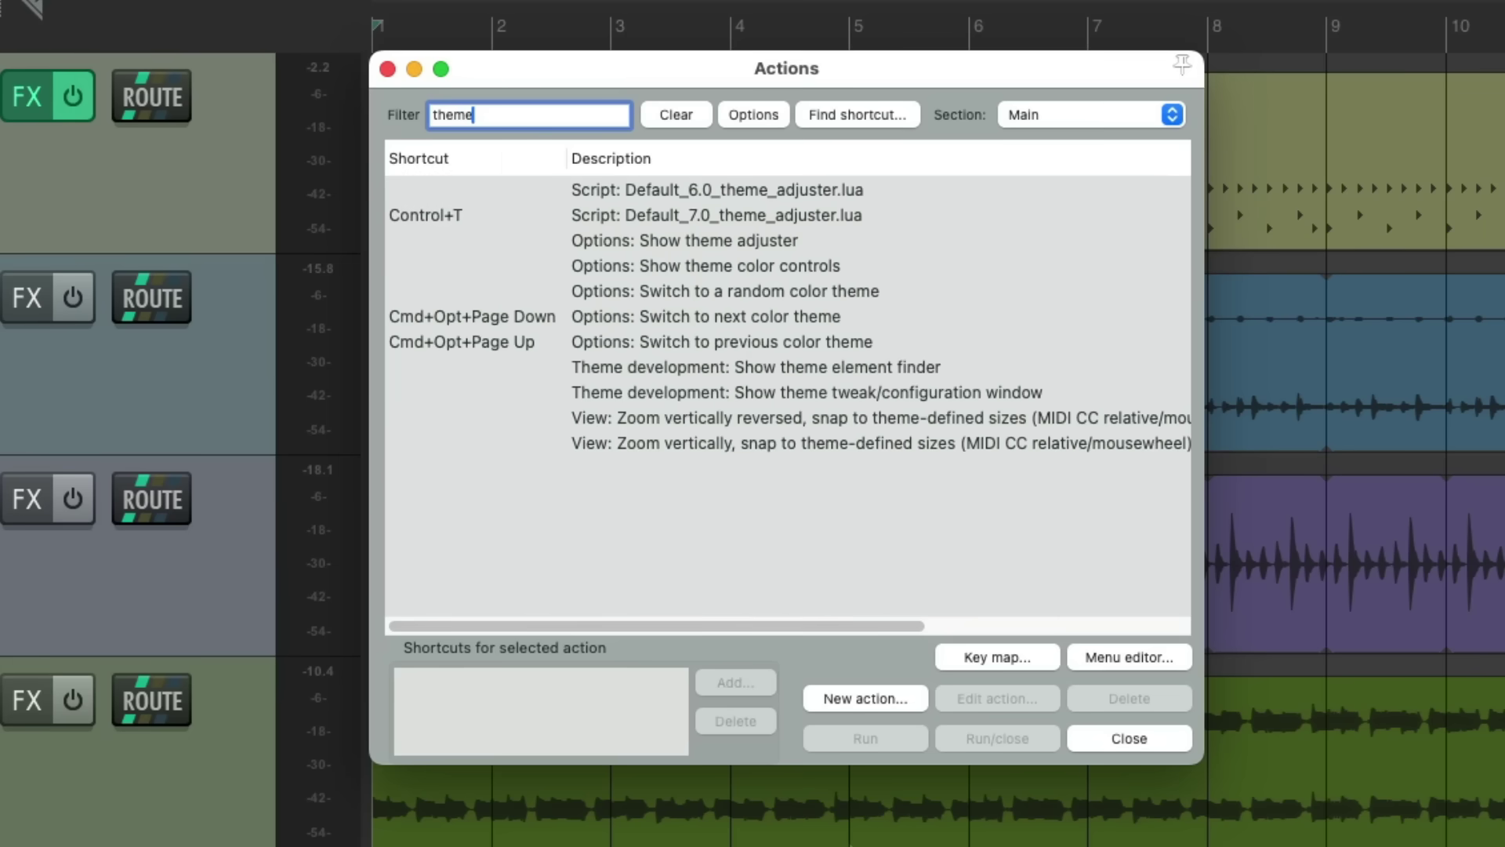
{"action": "left_click", "coordinate": [794, 217]}
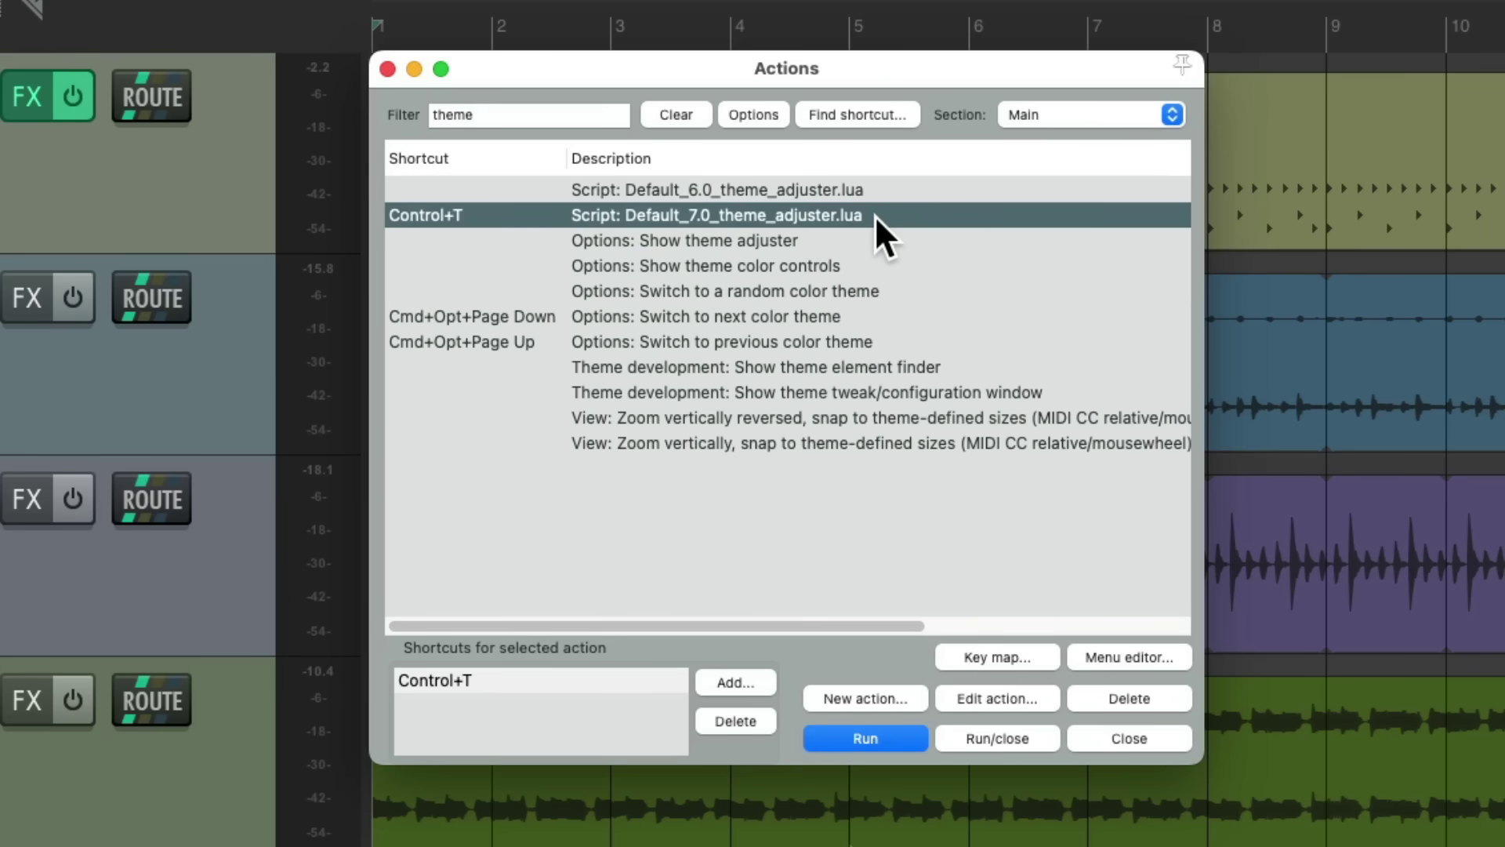
{"action": "double_click", "coordinate": [798, 215]}
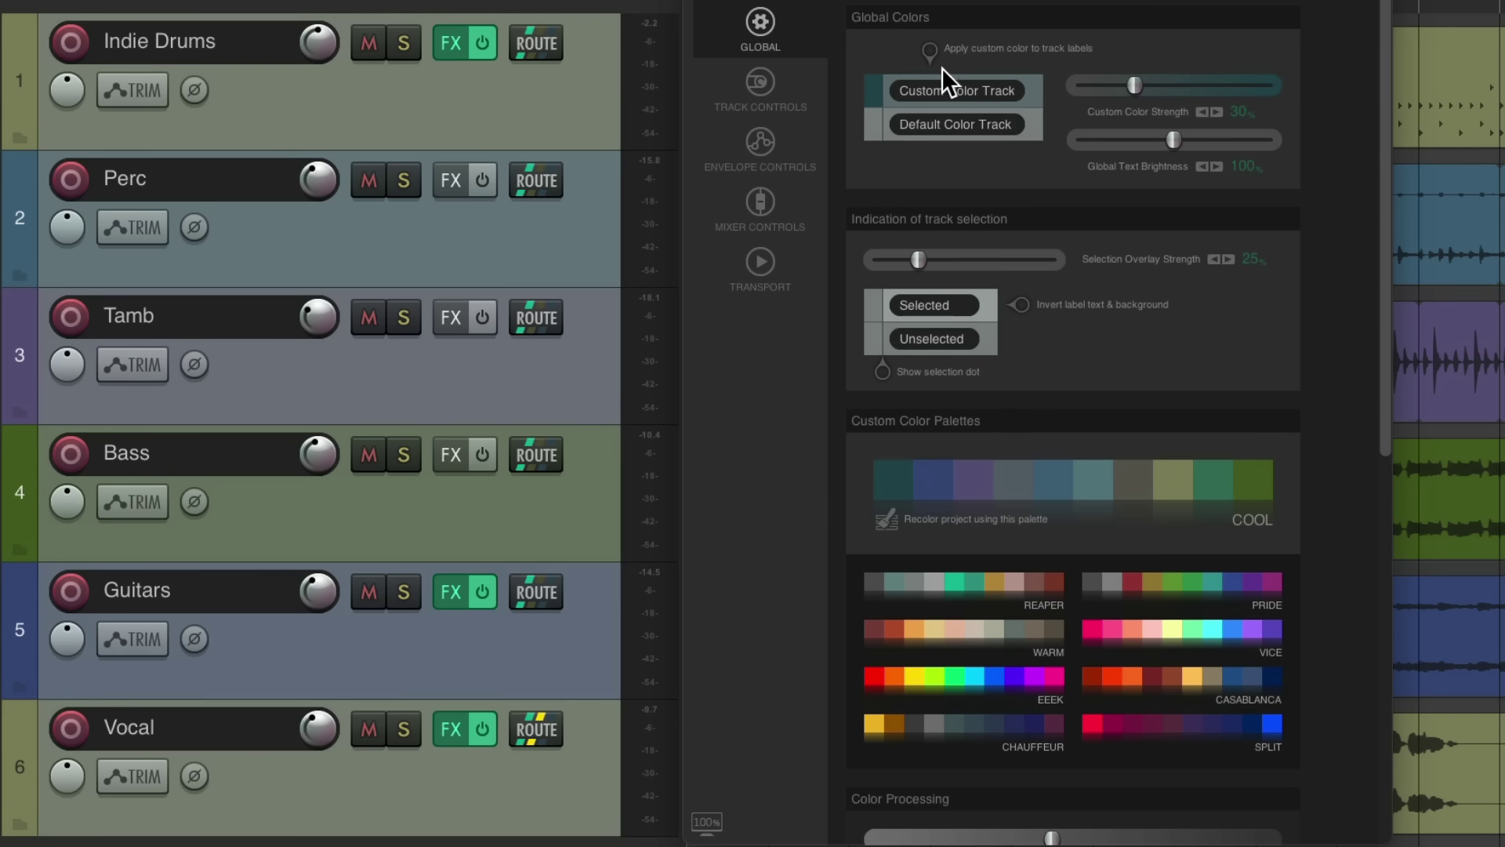
{"action": "left_click", "coordinate": [931, 51]}
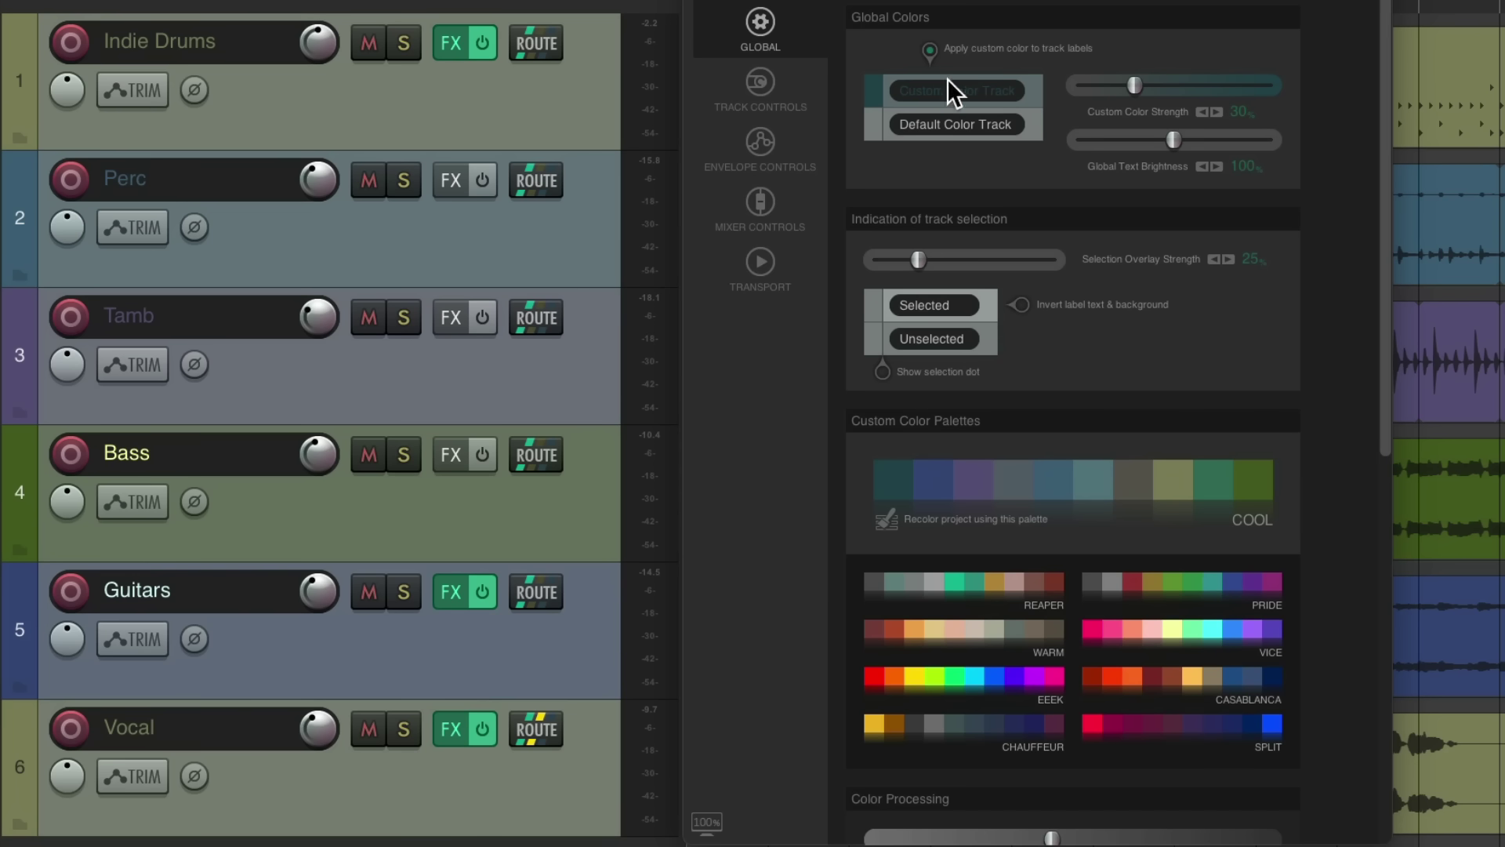
{"action": "left_click", "coordinate": [930, 52]}
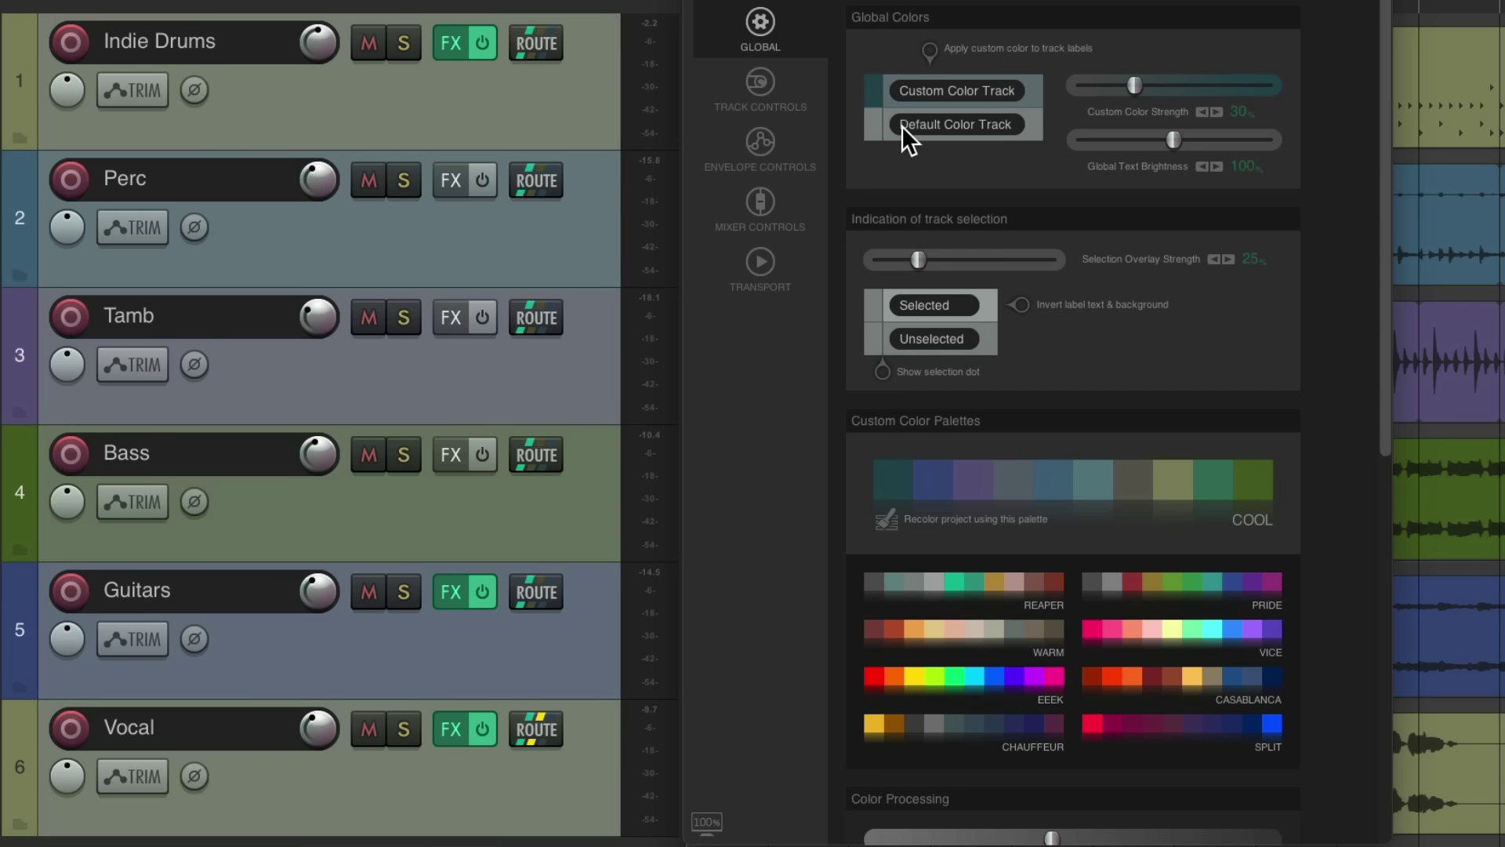
- On the Track Controls page, raise Track Panel Volume Length from Knob to 167
{"action": "left_click", "coordinate": [758, 84]}
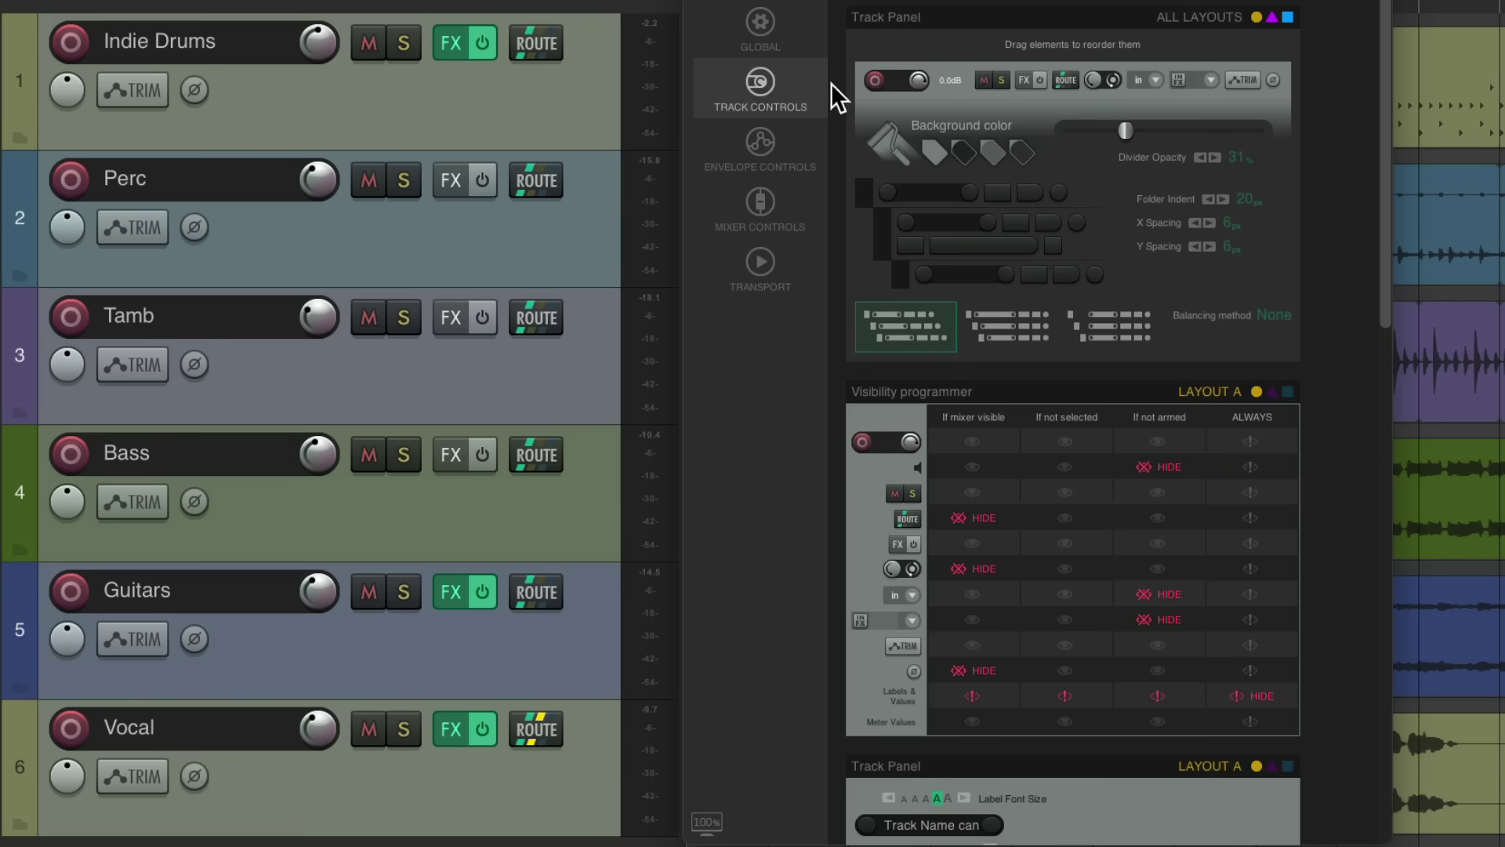
{"action": "scroll", "coordinate": [1306, 386], "scroll_direction": "down", "scroll_amount": 5}
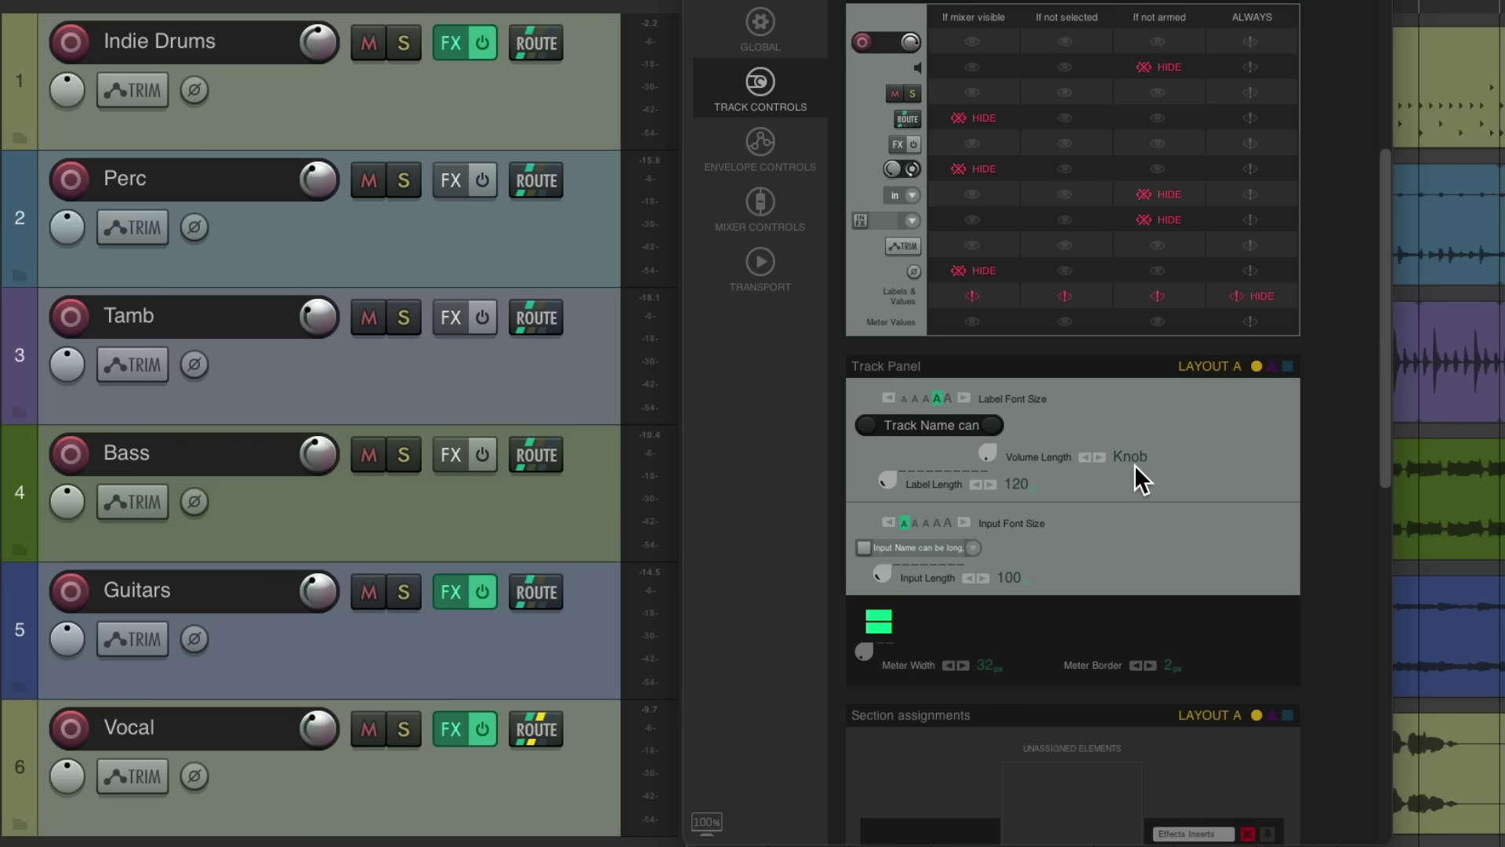
{"action": "left_click_drag", "start_coordinate": [992, 450], "coordinate": [1003, 347]}
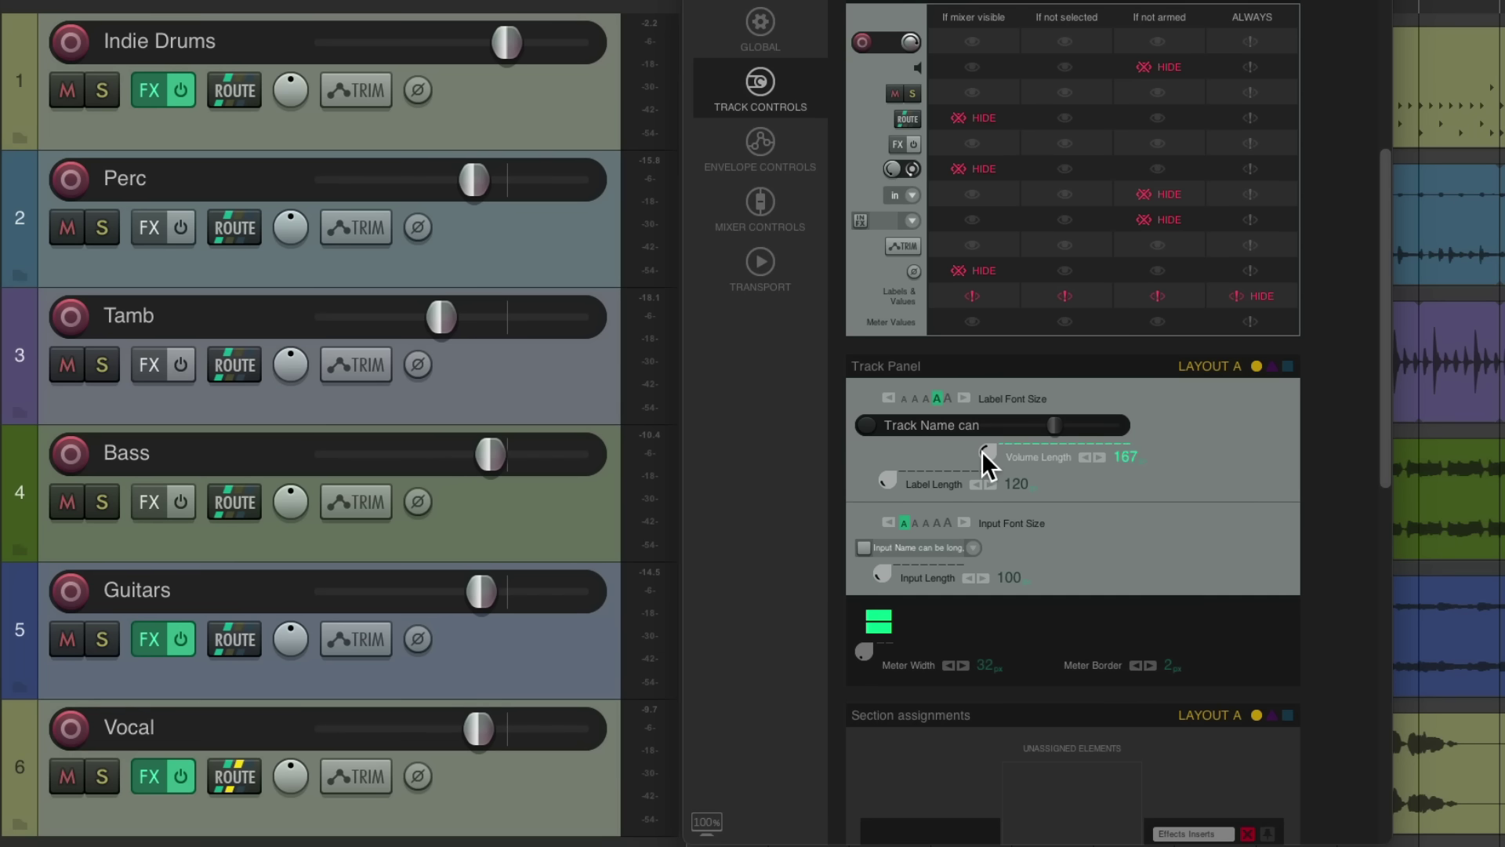
- Set Volume Length to 169, start playback, and lower then reset Indie Drums to 0 dB
{"action": "left_click_drag", "start_coordinate": [982, 451], "coordinate": [945, 413]}
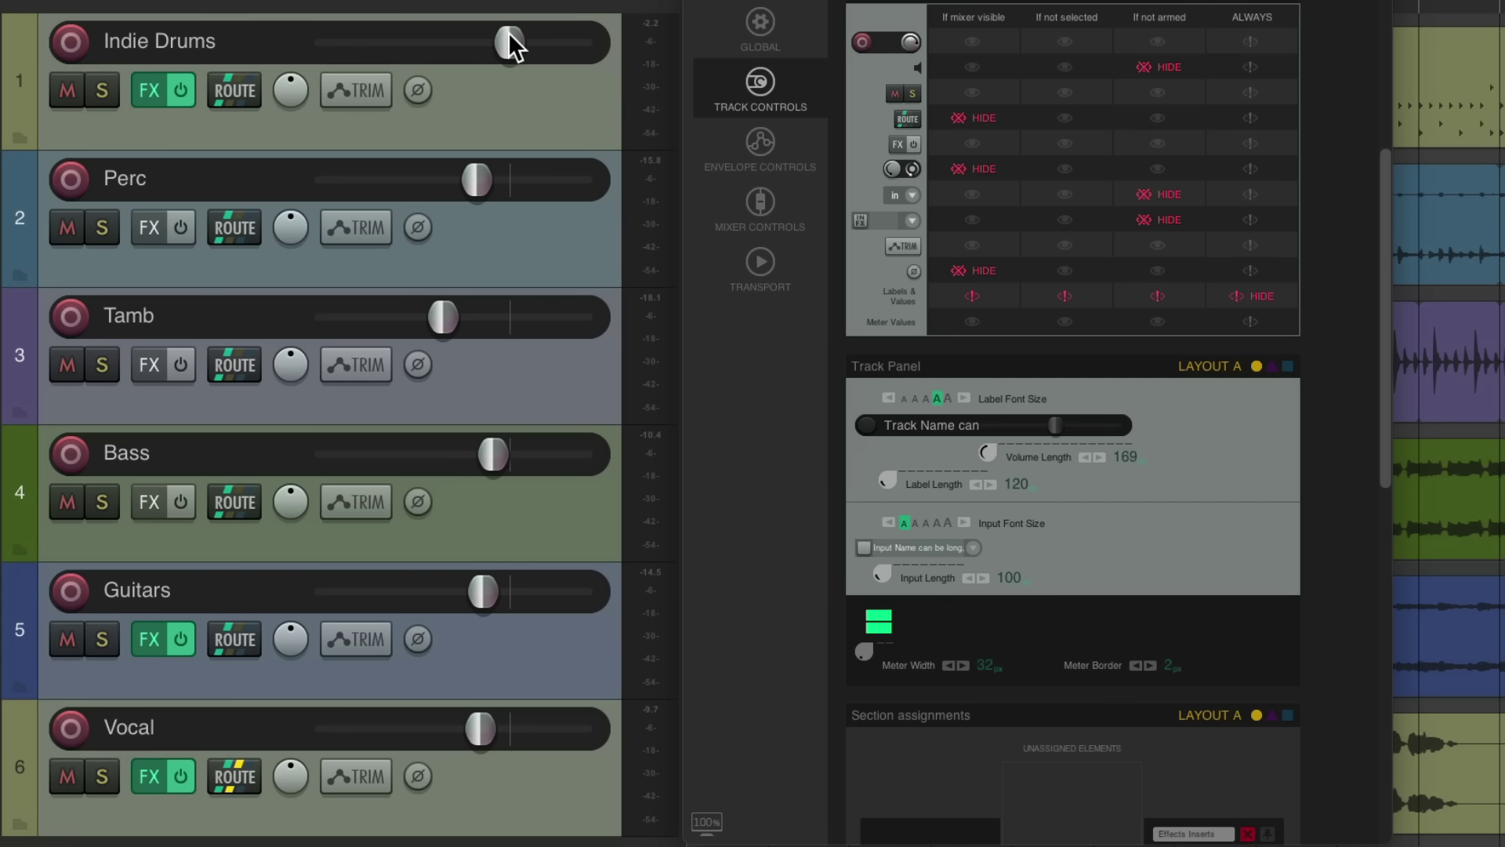
{"action": "key", "text": "space"}
{"action": "left_click_drag", "start_coordinate": [508, 41], "coordinate": [333, 62]}
{"action": "double_click", "coordinate": [335, 57]}
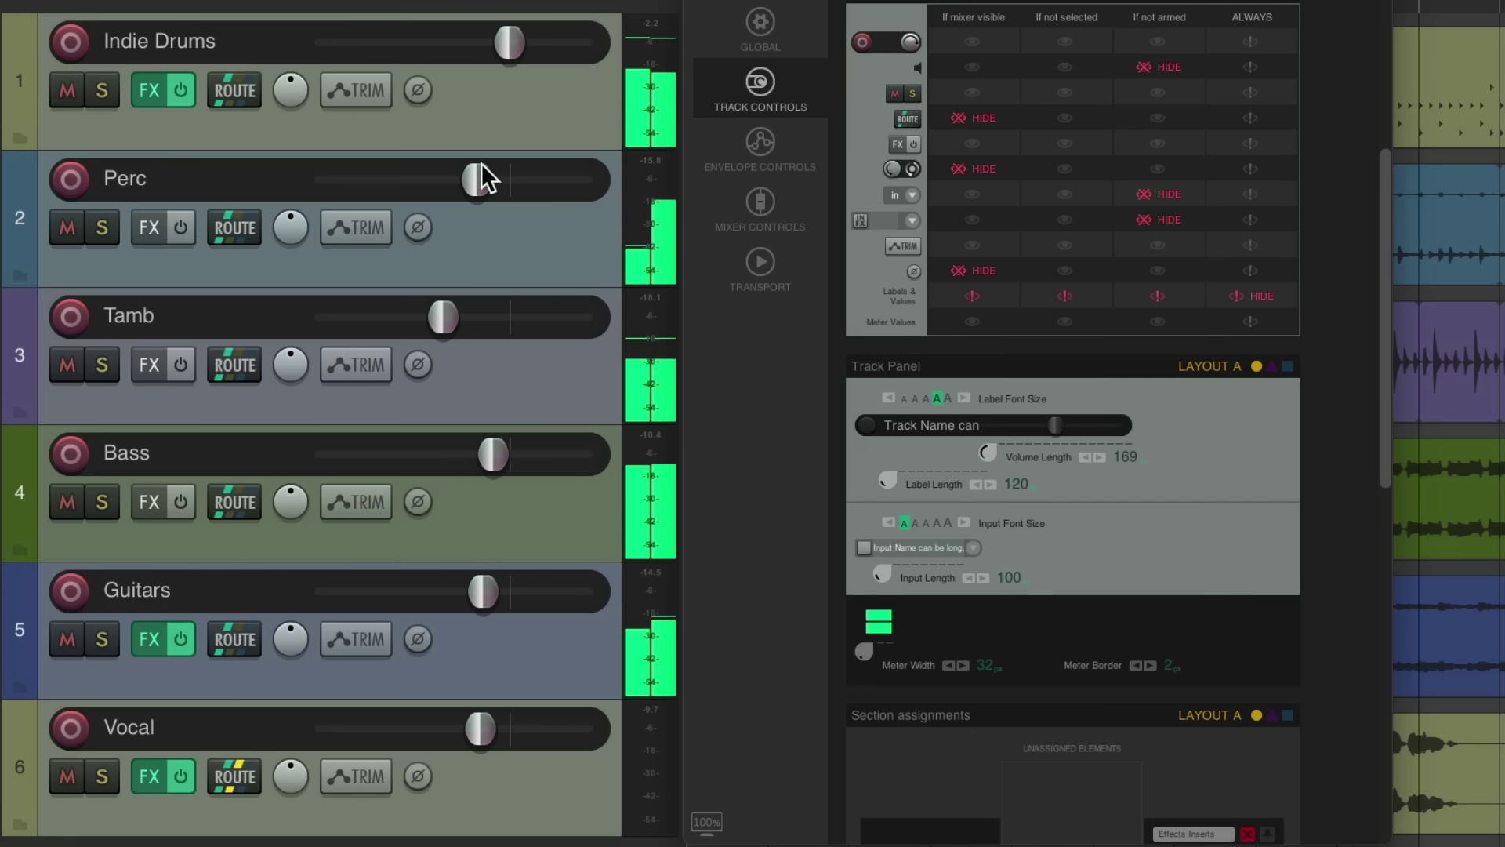
- Lower the Bass, Guitars and Vocal faders, resetting each to 0 dB
{"action": "left_click_drag", "start_coordinate": [488, 449], "coordinate": [307, 456]}
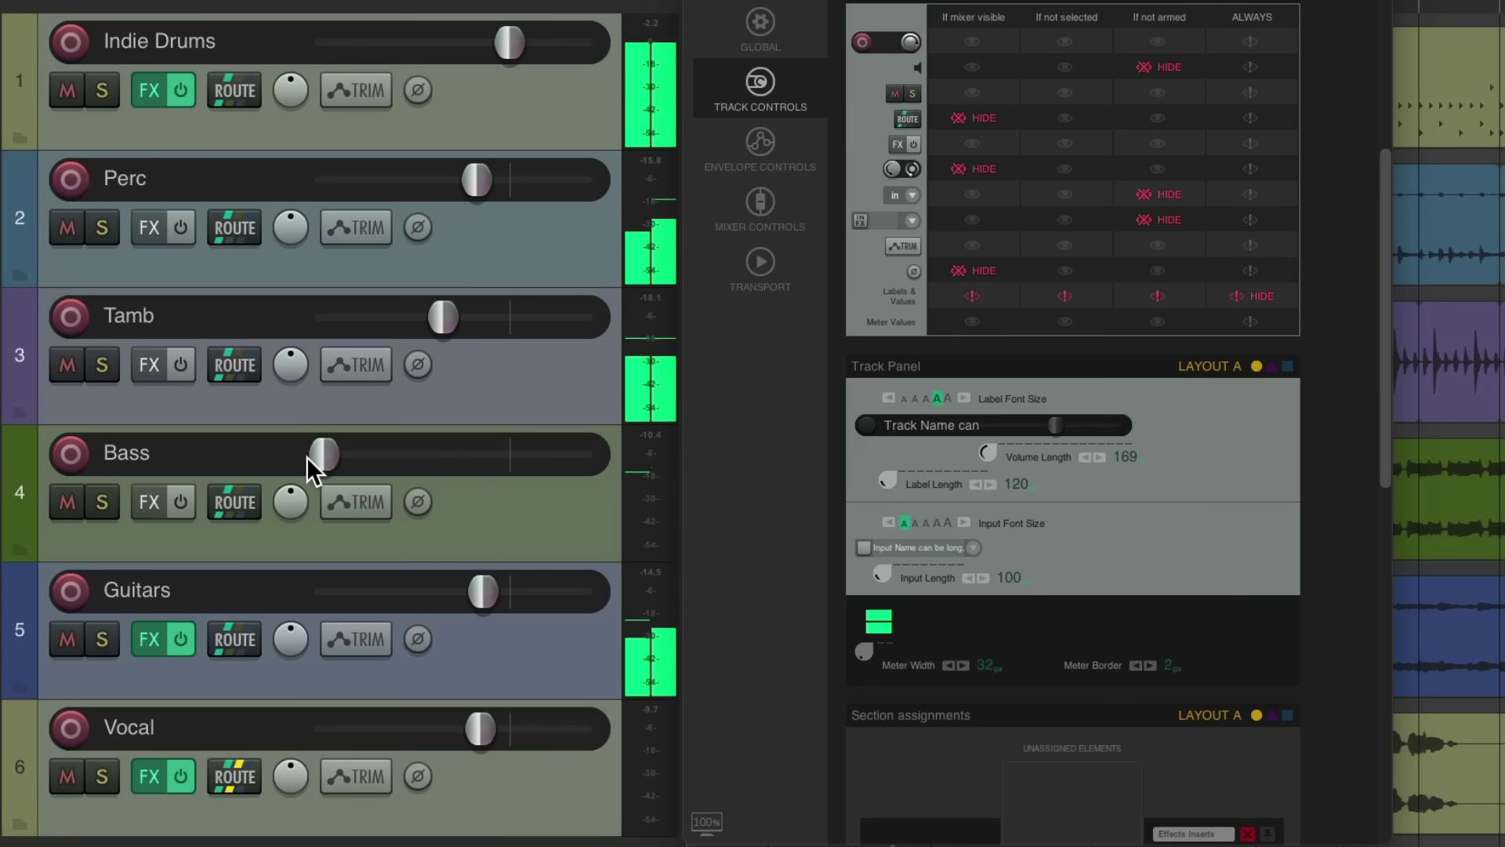
{"action": "double_click", "coordinate": [310, 454]}
{"action": "left_click_drag", "start_coordinate": [484, 598], "coordinate": [281, 608]}
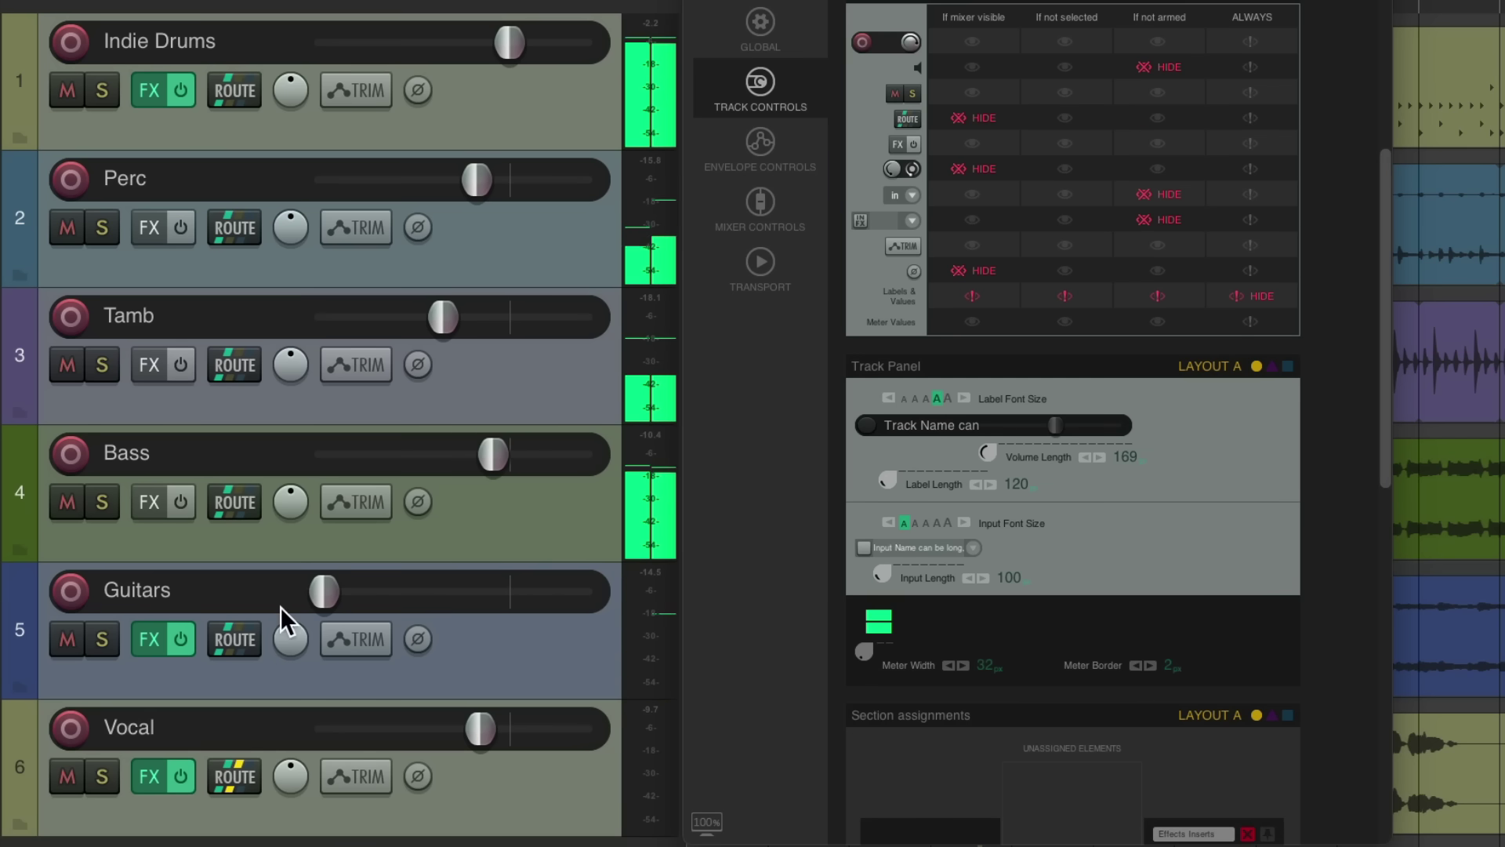
{"action": "double_click", "coordinate": [281, 607]}
{"action": "mouse_move", "coordinate": [472, 731]}
{"action": "left_mouse_down"}
{"action": "mouse_move", "coordinate": [366, 735]}
{"action": "mouse_move", "coordinate": [488, 735]}
{"action": "left_mouse_up"}
{"action": "double_click", "coordinate": [486, 736]}
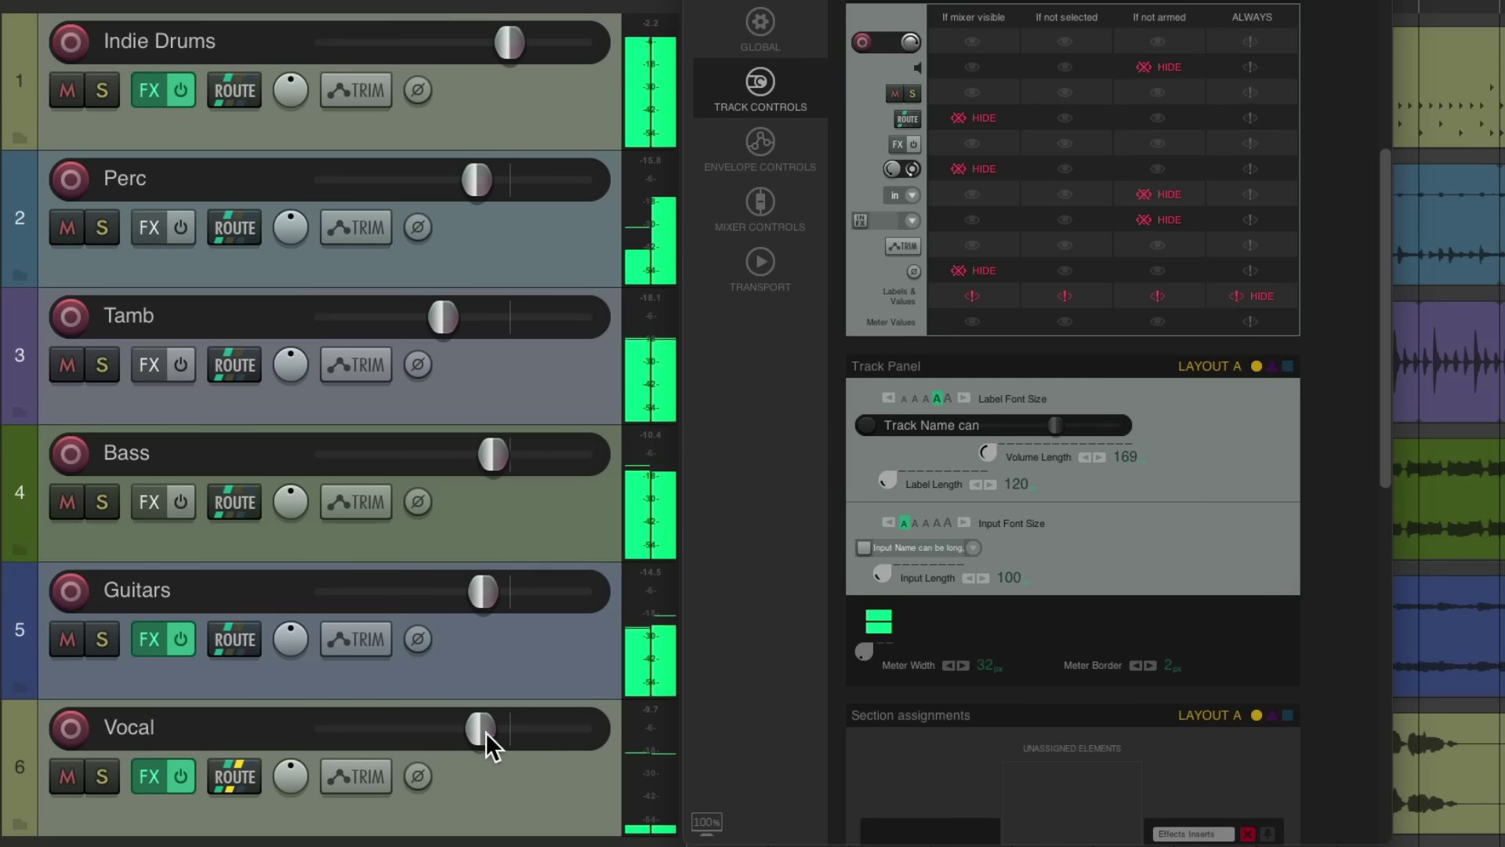
- Move and reset Guitars and Bass again, nudge Indie Drums, then stop playback
{"action": "left_click_drag", "start_coordinate": [481, 605], "coordinate": [447, 604]}
{"action": "double_click", "coordinate": [447, 605]}
{"action": "left_click_drag", "start_coordinate": [495, 456], "coordinate": [421, 468]}
{"action": "double_click", "coordinate": [420, 468]}
{"action": "left_click_drag", "start_coordinate": [502, 44], "coordinate": [511, 88]}
{"action": "key", "text": "space"}
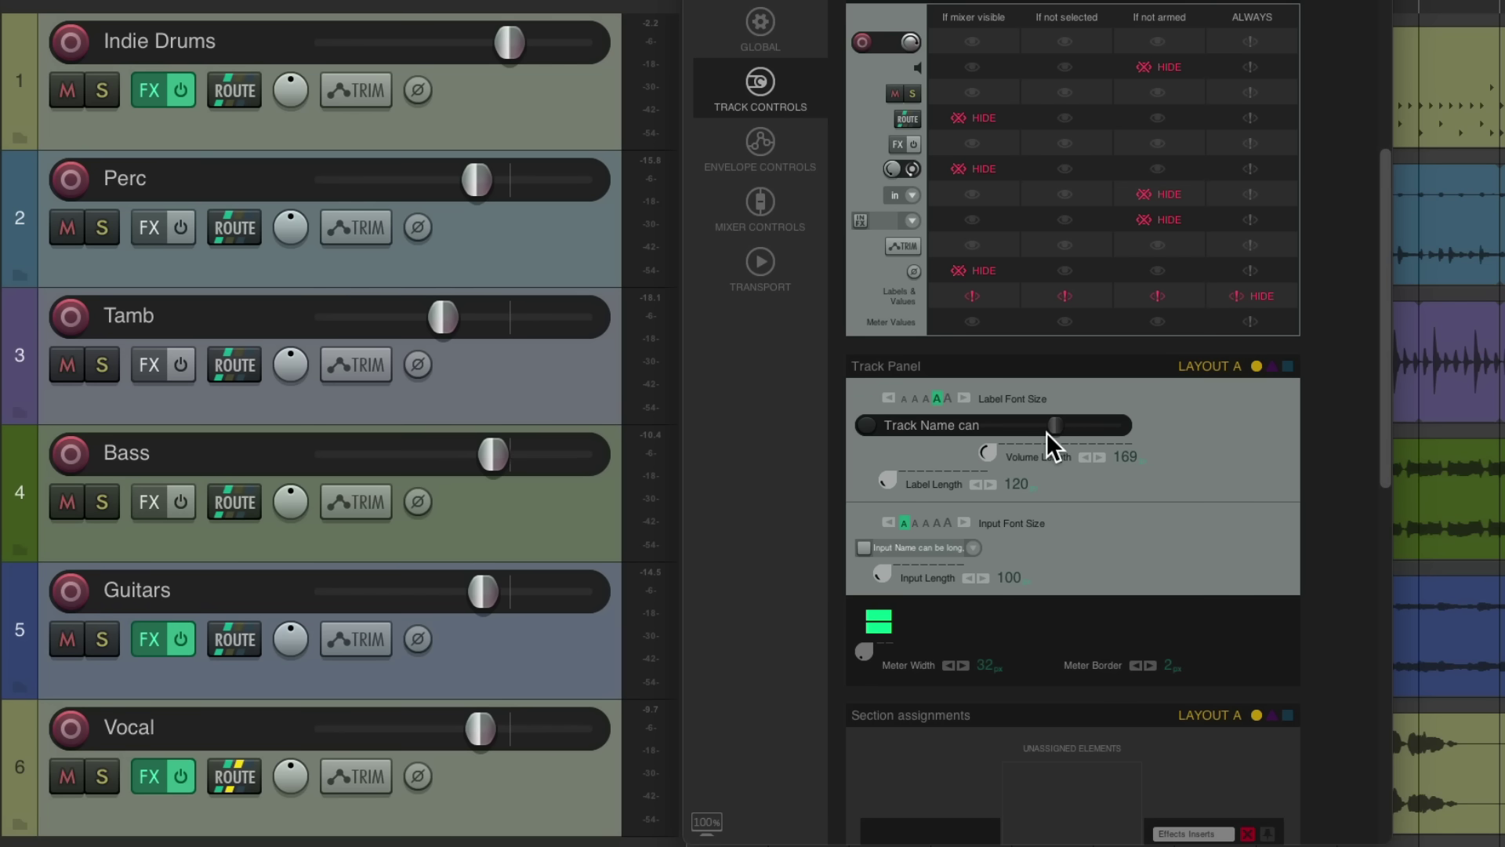
- Drag Volume Length down to Knob, then back up to 165 for horizontal faders
{"action": "left_click_drag", "start_coordinate": [983, 447], "coordinate": [951, 606]}
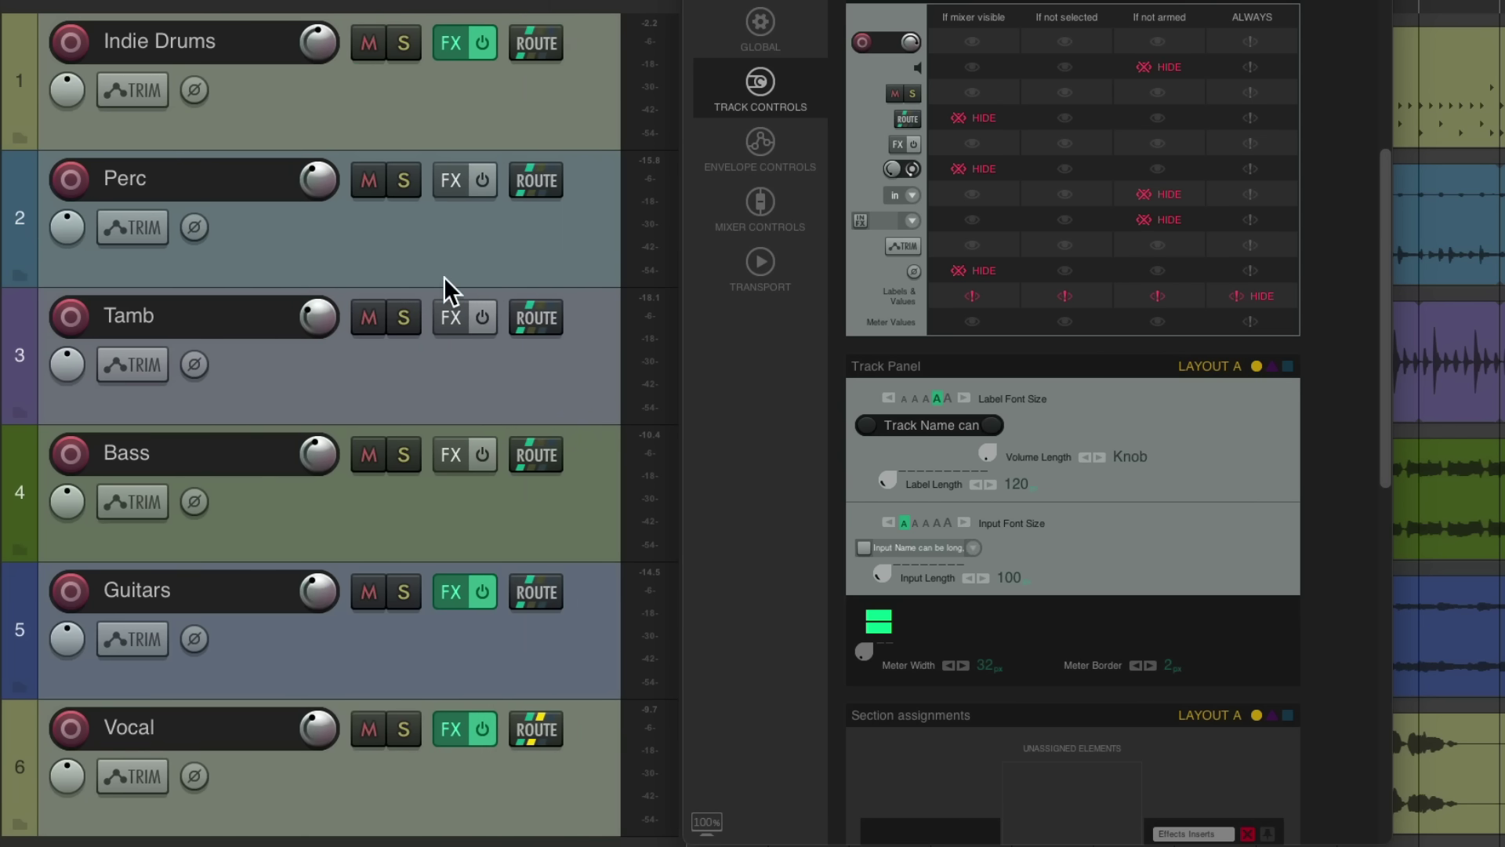
{"action": "left_click_drag", "start_coordinate": [987, 446], "coordinate": [997, 335]}
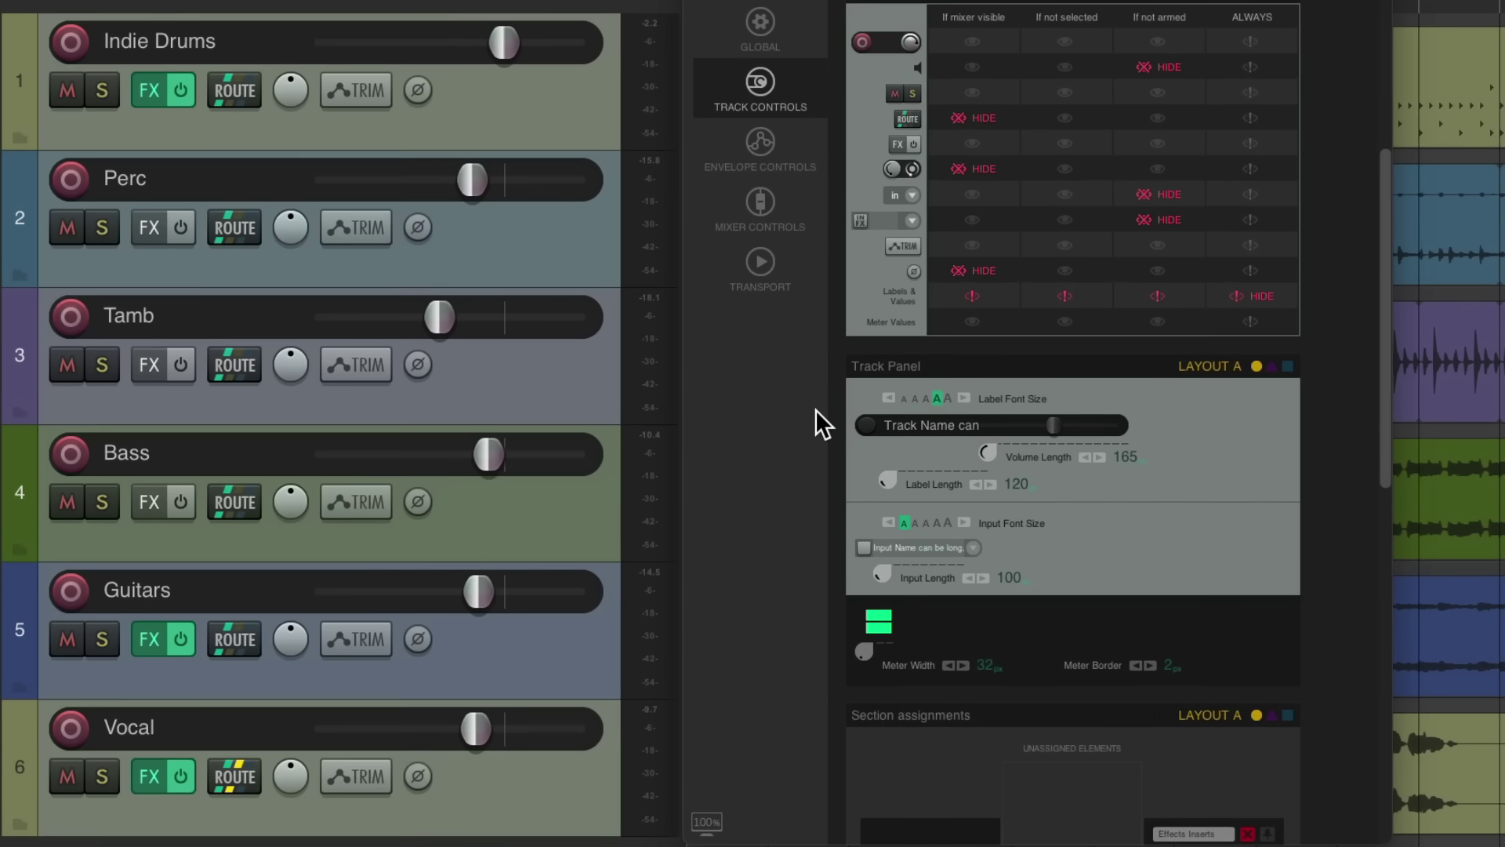
- In the Visibility programmer's If mixer visible column, leave ROUTE, pan and phase invert showing
{"action": "scroll", "coordinate": [1320, 472], "scroll_direction": "up", "scroll_amount": 5}
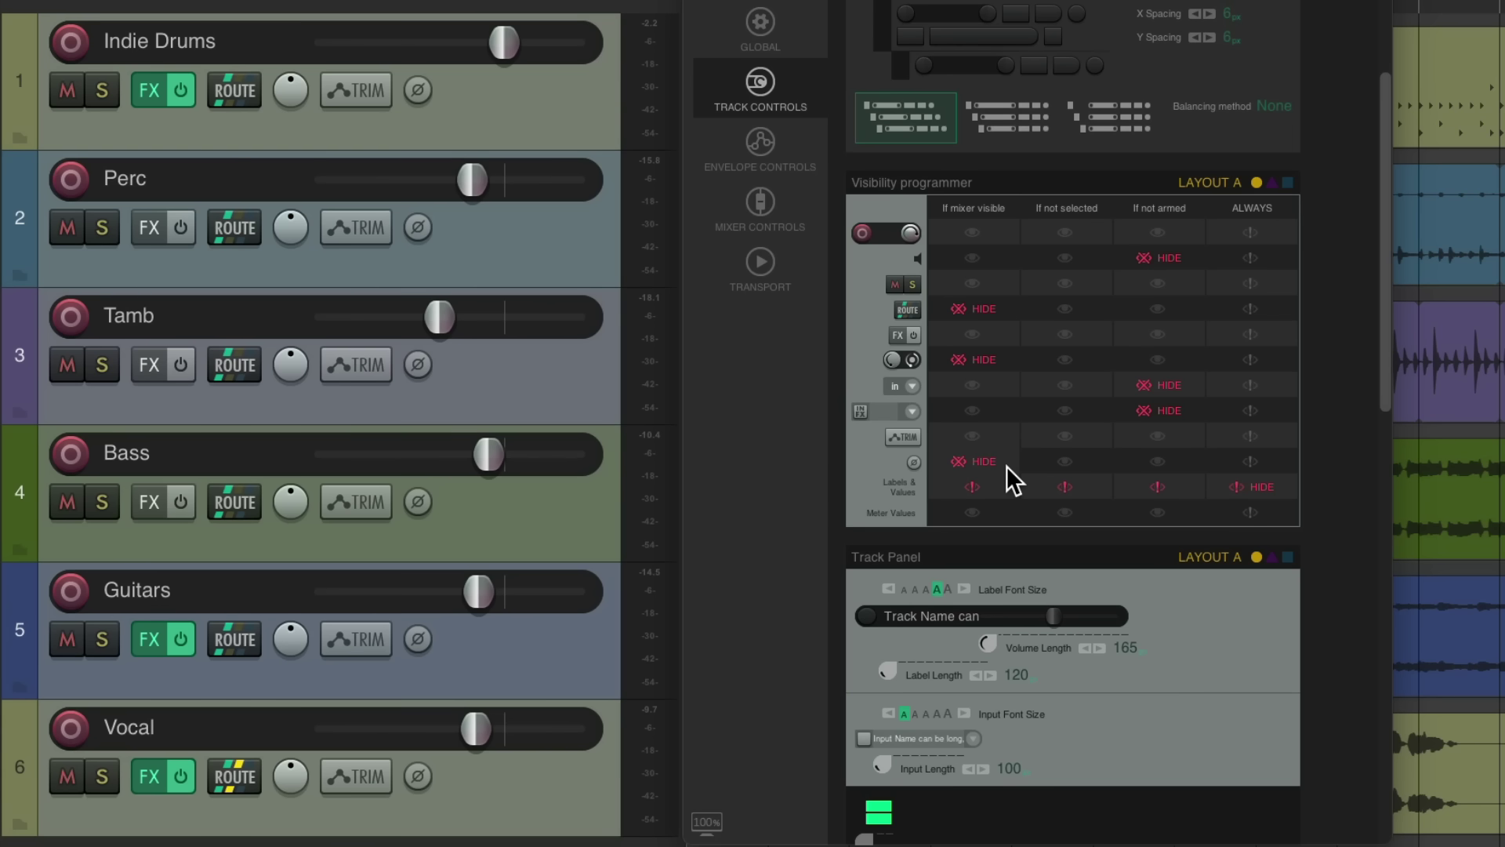
{"action": "left_click", "coordinate": [1006, 308]}
{"action": "left_click", "coordinate": [1001, 360]}
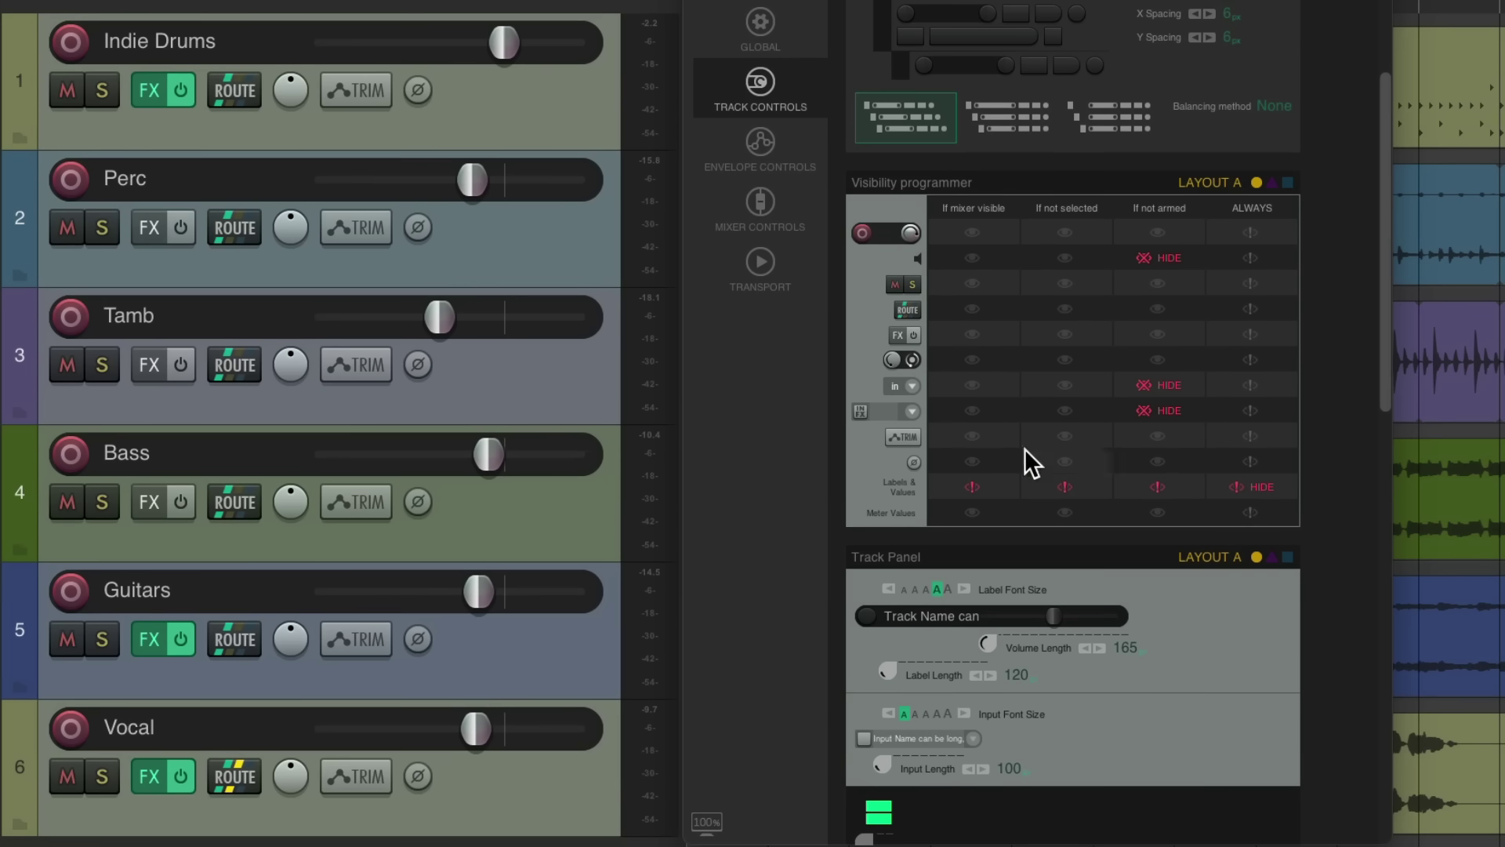
{"action": "left_click", "coordinate": [972, 310]}
{"action": "left_click", "coordinate": [988, 359]}
{"action": "left_click", "coordinate": [989, 462]}
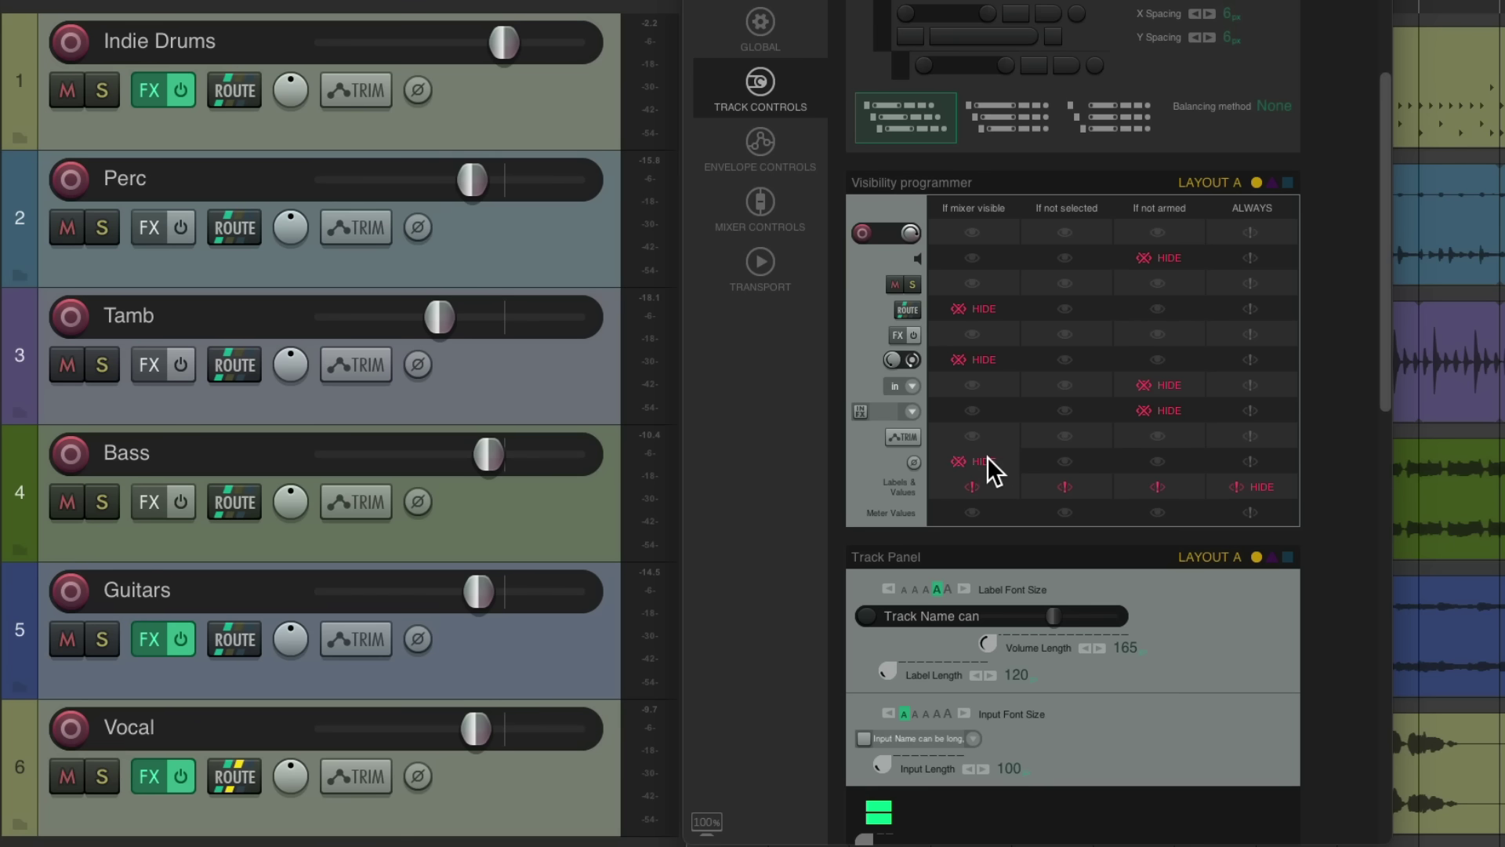
{"action": "left_click", "coordinate": [990, 463]}
{"action": "left_click", "coordinate": [989, 362]}
{"action": "left_click", "coordinate": [990, 307]}
- Open and close the Mixer to check the track panels keep those controls
{"action": "key", "text": "ctrl+m"}
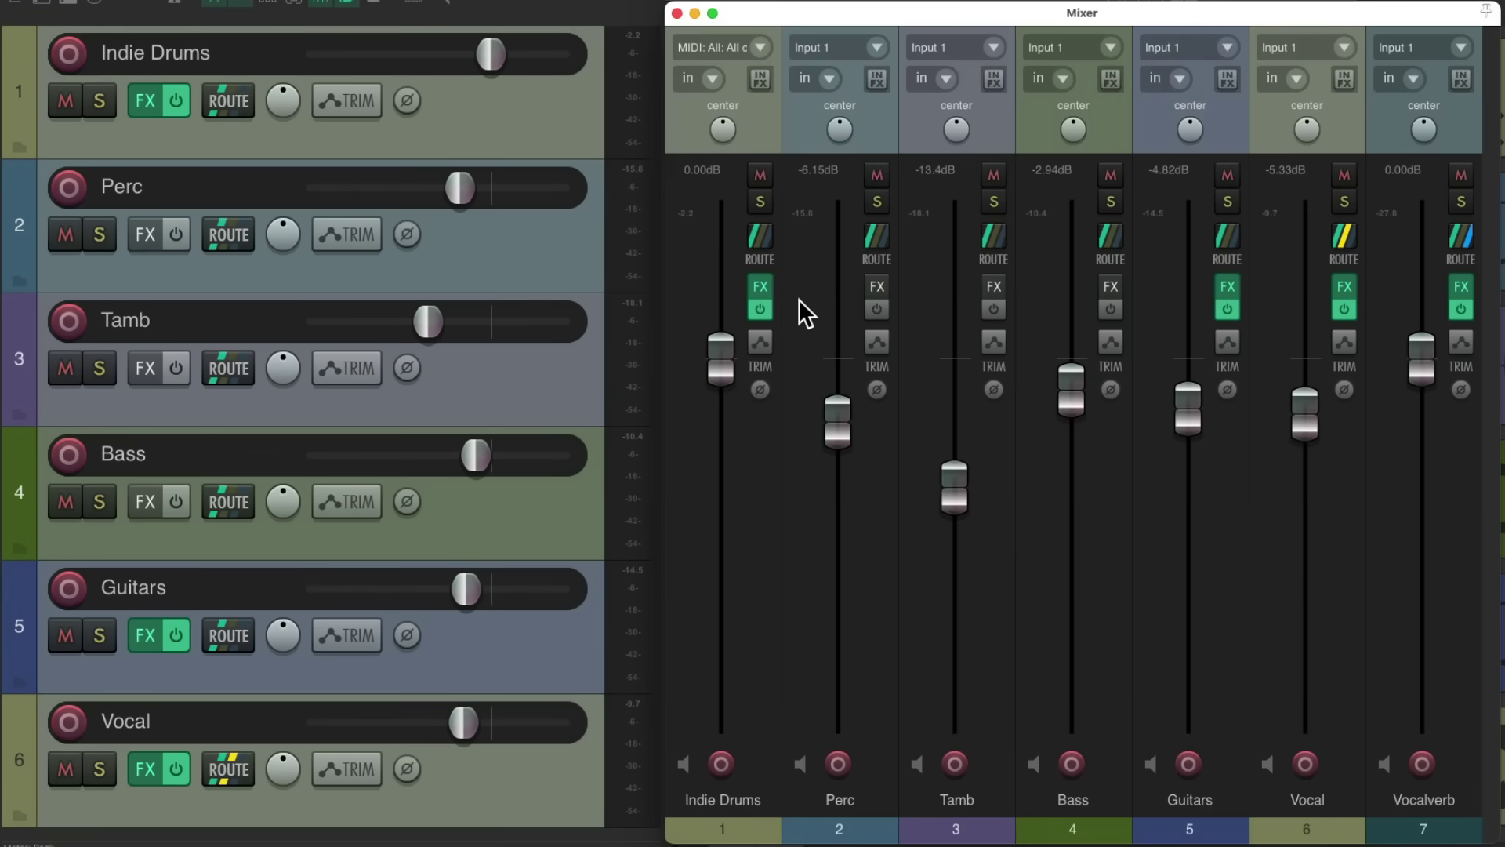
{"action": "key", "text": "ctrl+m"}
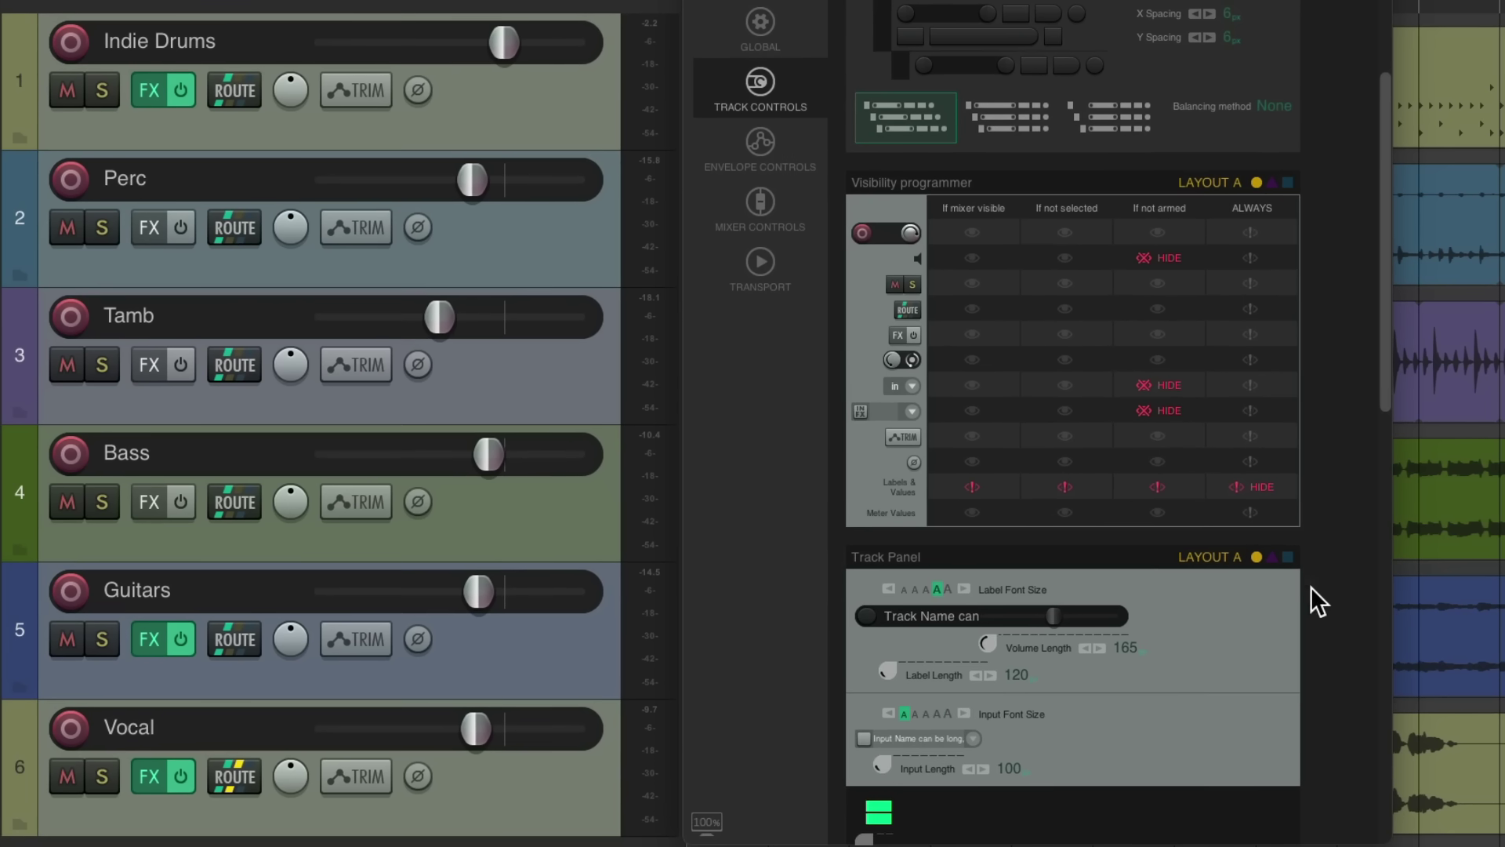
{"action": "scroll", "coordinate": [1337, 502], "scroll_direction": "down", "scroll_amount": 4}
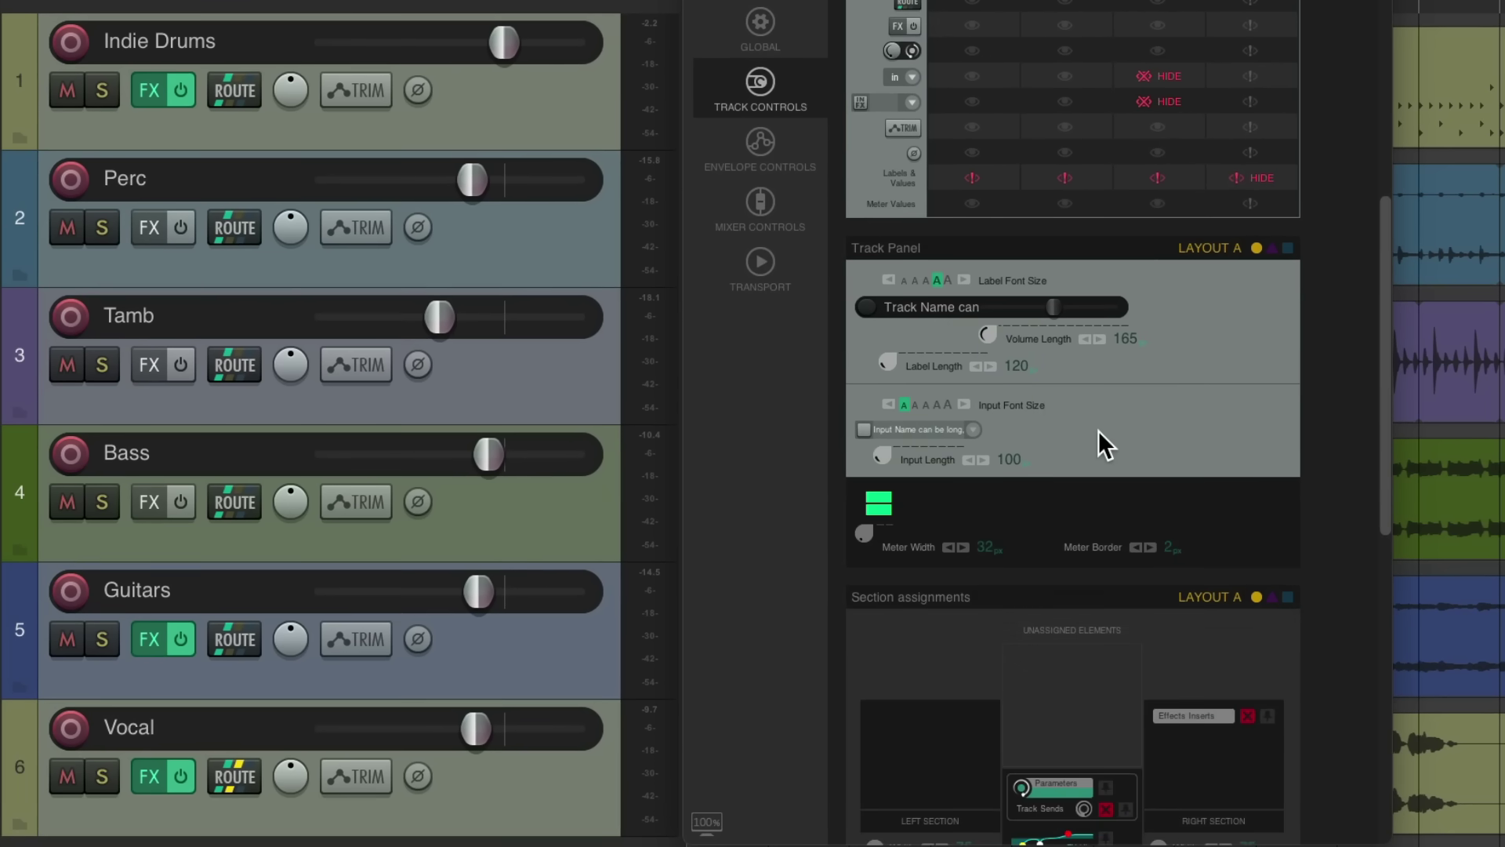
- Drag Volume Length down to Knob, then back up to 169 for full horizontal faders
{"action": "left_click_drag", "start_coordinate": [988, 334], "coordinate": [966, 516]}
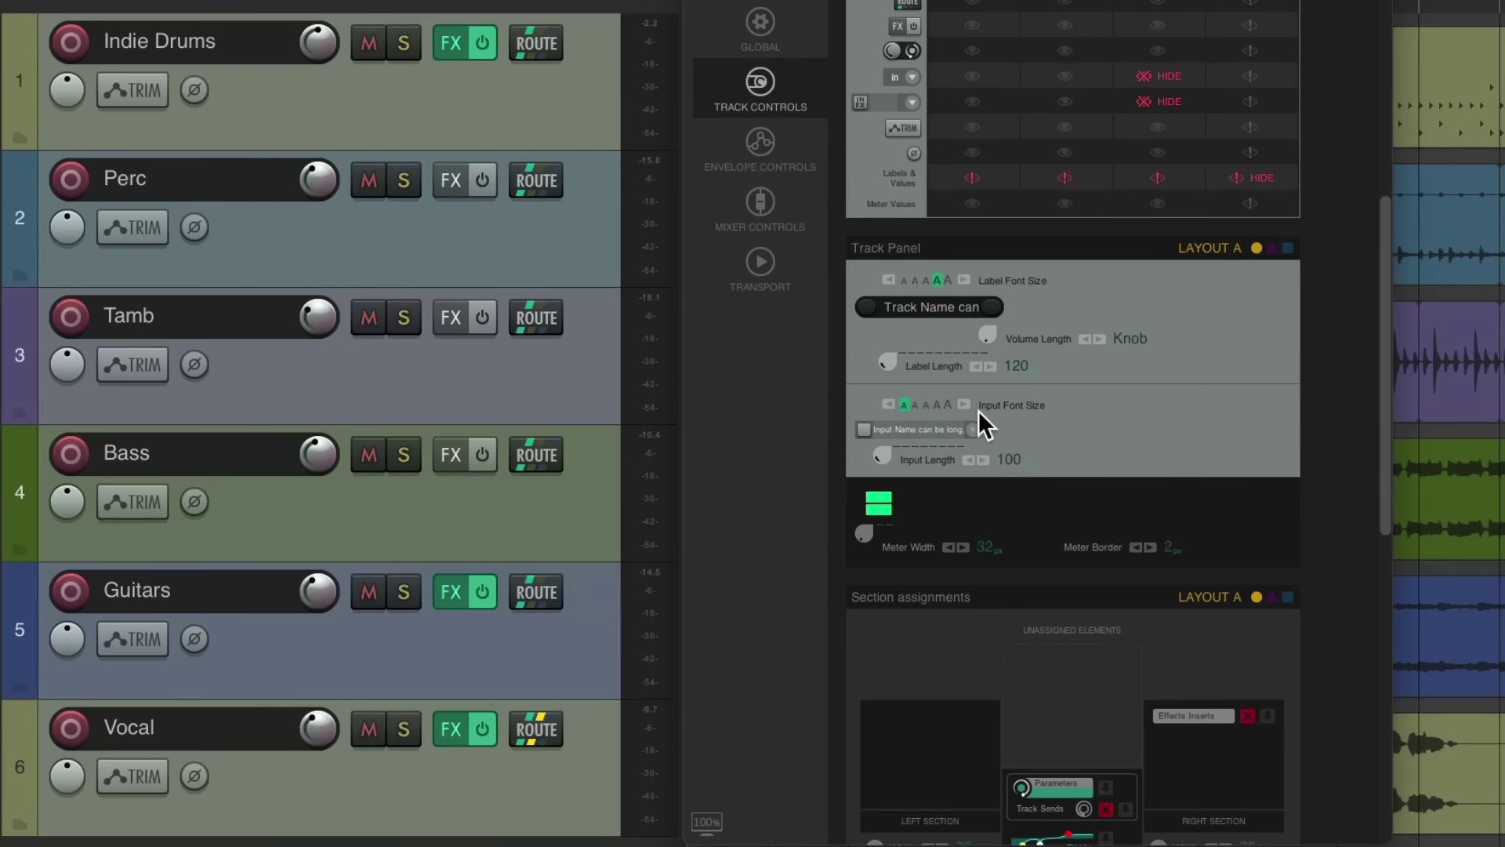
{"action": "left_click_drag", "start_coordinate": [988, 333], "coordinate": [1009, 237]}
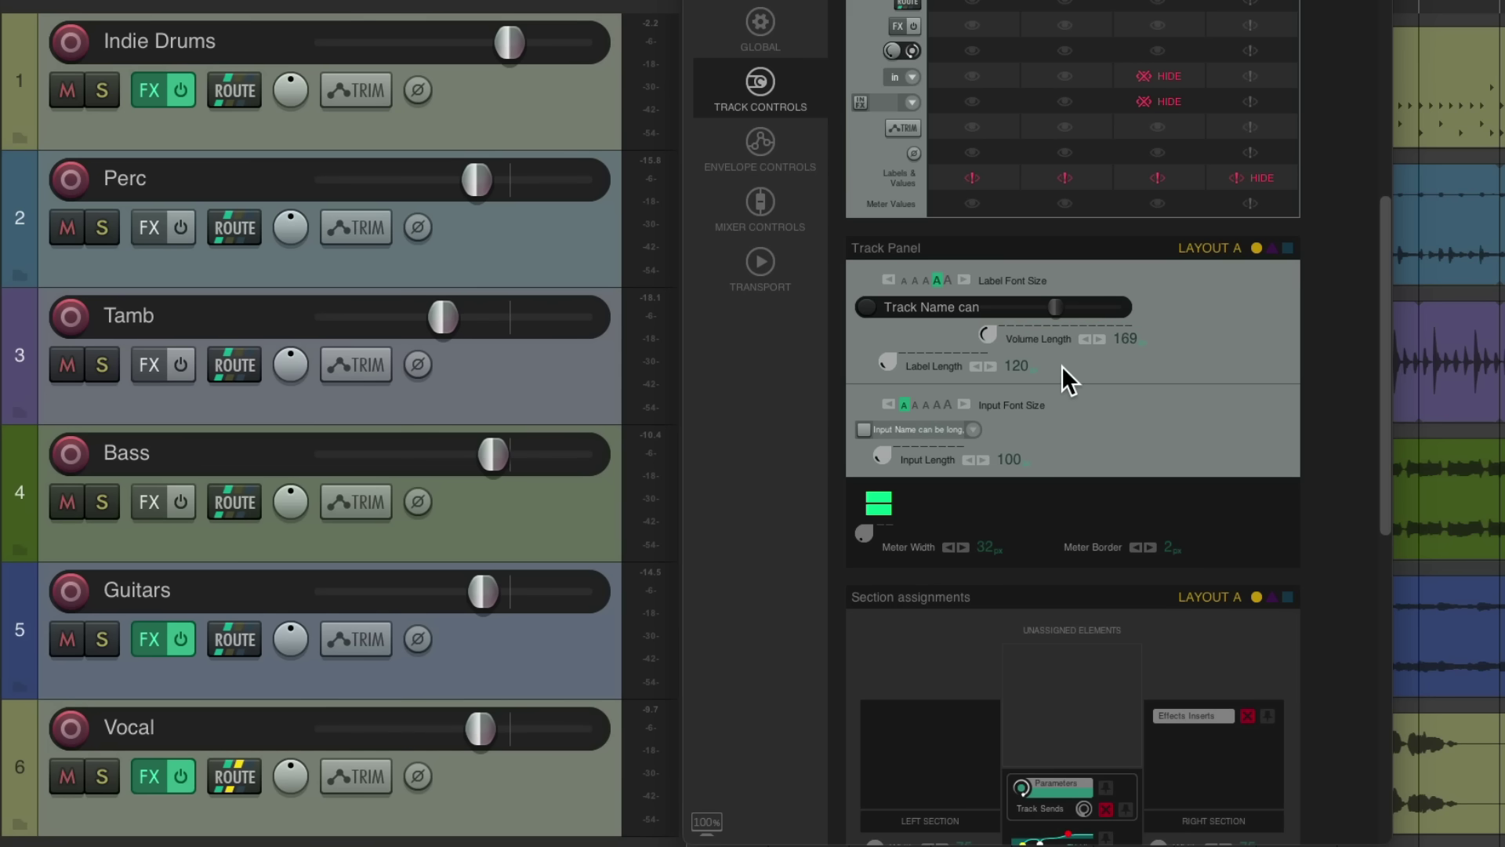